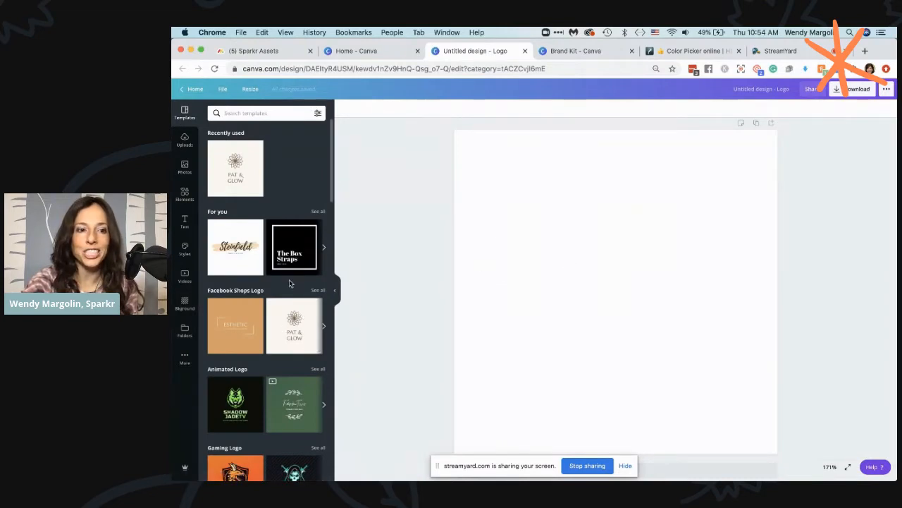
# Browse the full set of recommended "For you" logo templates and return to the template categories
pyautogui.click(318, 213)
pyautogui.scroll(-2, 296, 282)
pyautogui.scroll(-4, 296, 283)
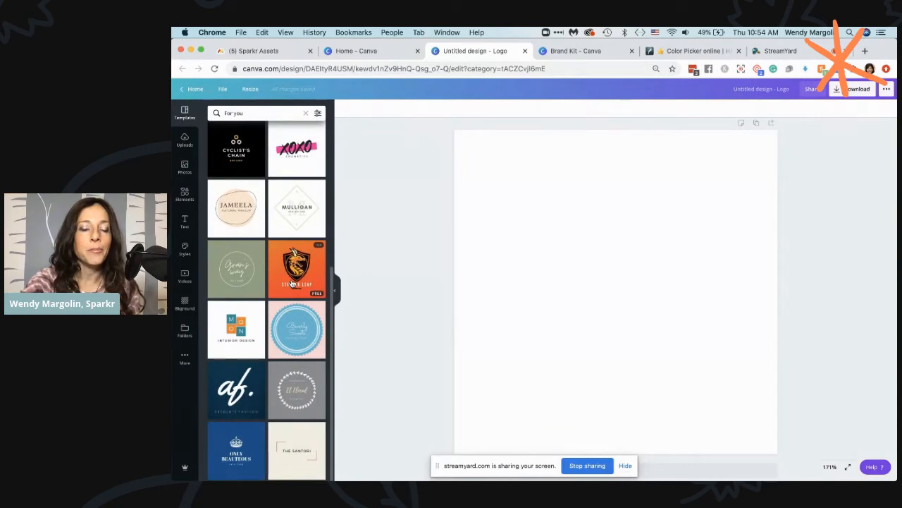
pyautogui.scroll(5, 292, 284)
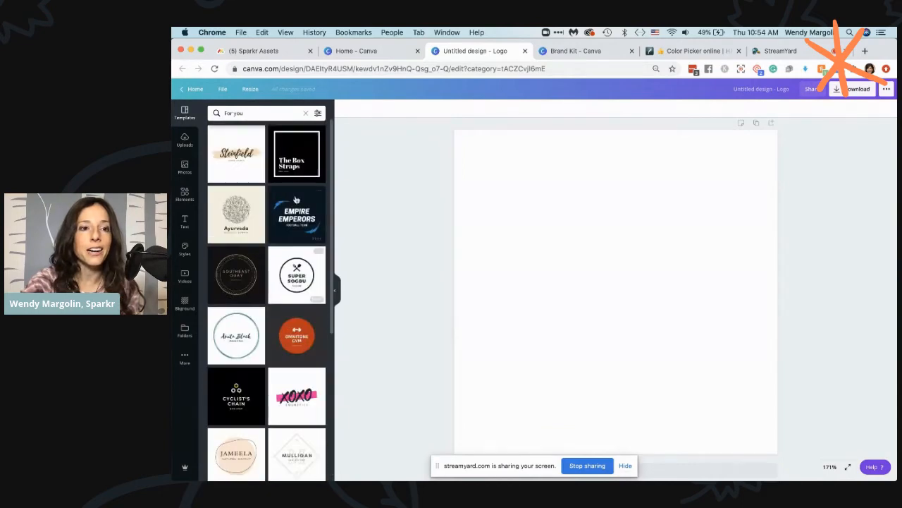
pyautogui.click(305, 114)
# Find the Cafe Logo category among the logo templates and show all of its designs
pyautogui.scroll(-4, 282, 242)
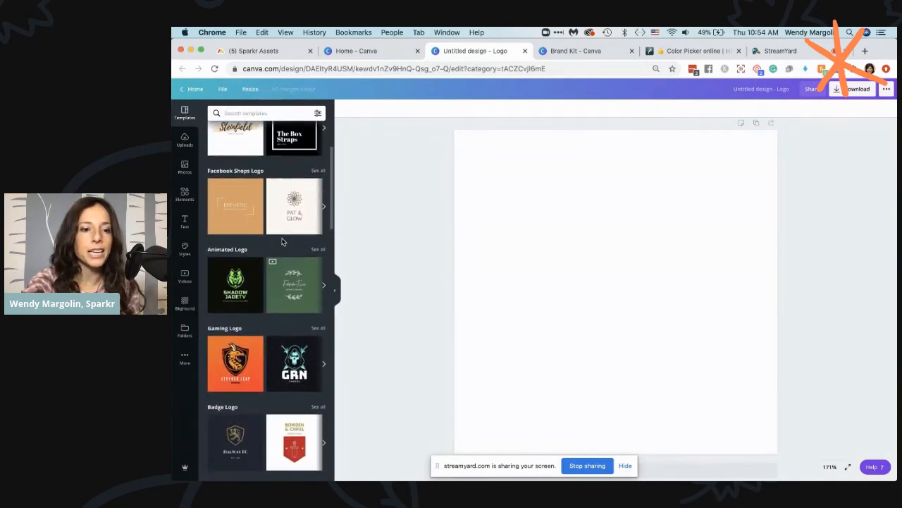
pyautogui.scroll(-5, 281, 242)
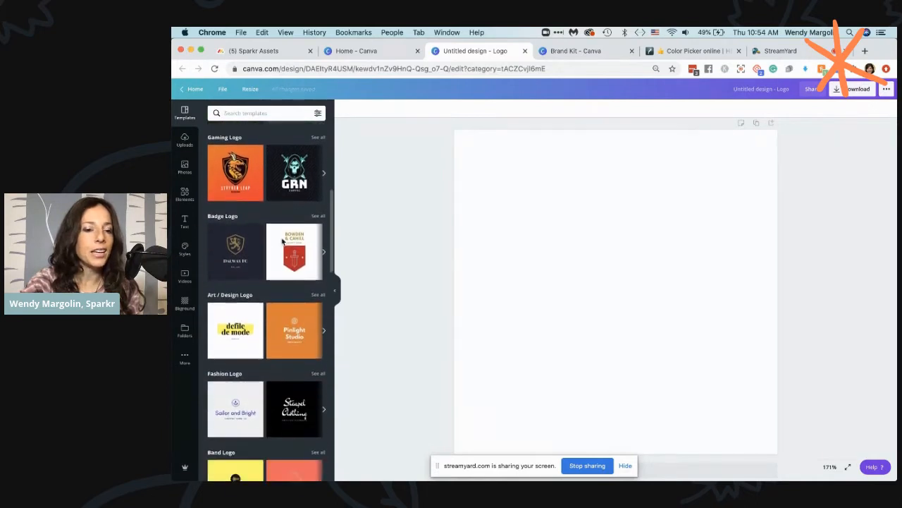
pyautogui.scroll(-7, 282, 242)
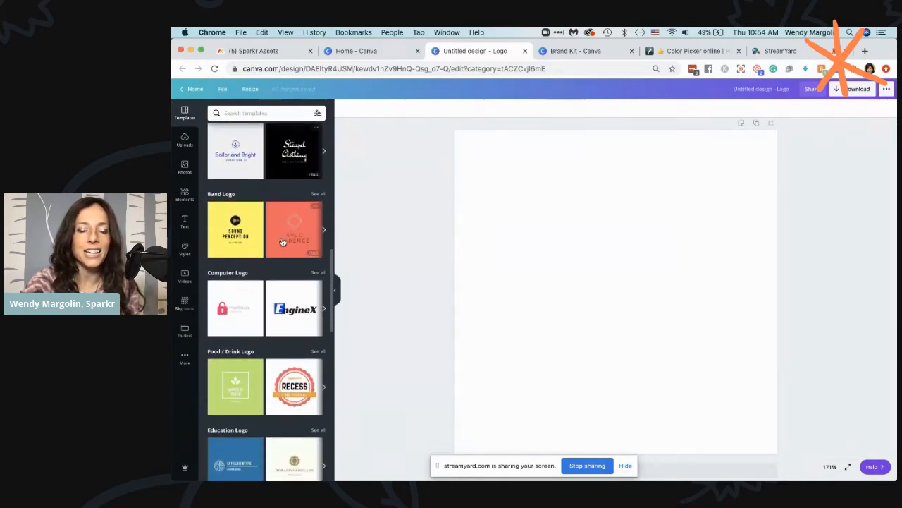
pyautogui.scroll(-6, 282, 241)
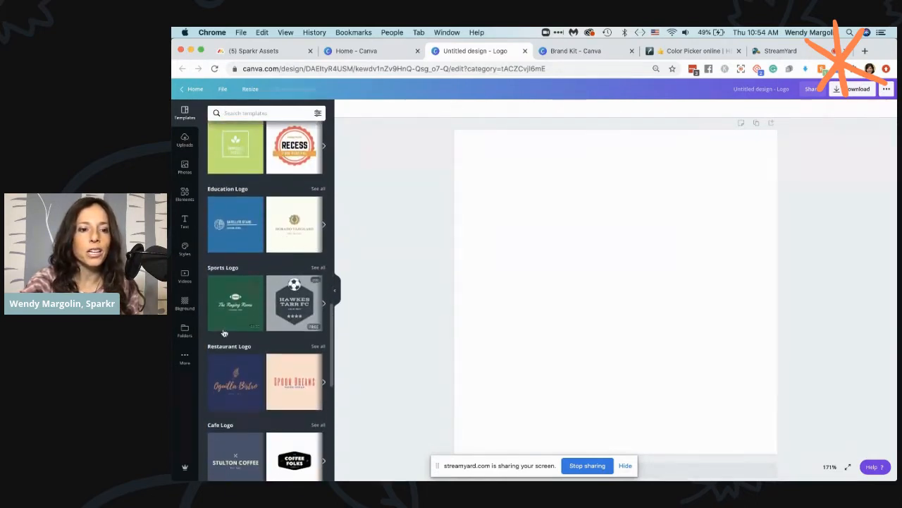
pyautogui.scroll(-3, 273, 359)
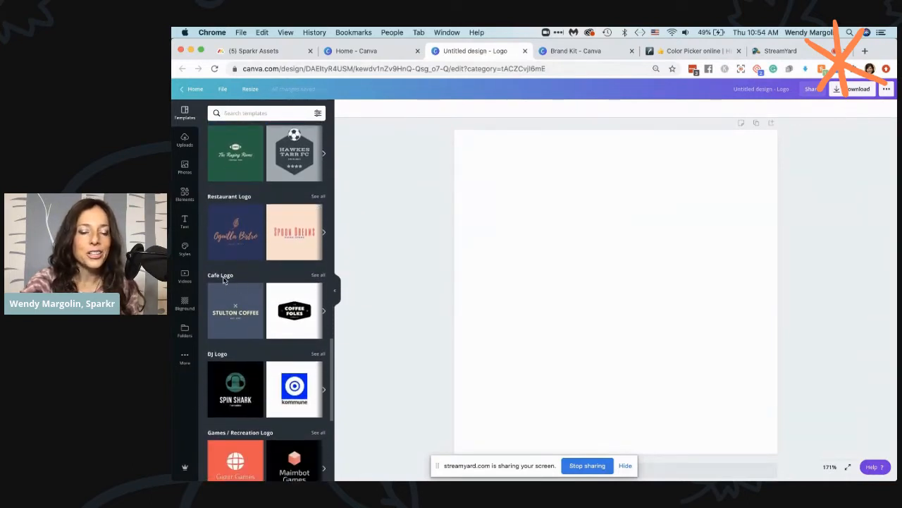
pyautogui.click(317, 276)
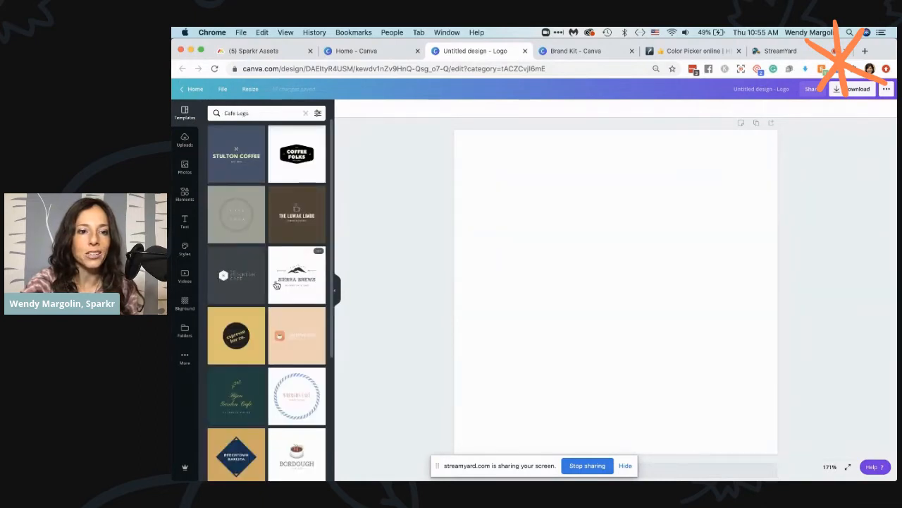
# Apply the orange "Vigilatte Study" coffee shop template with the coffee bean icon to the blank logo page
pyautogui.scroll(-3, 277, 285)
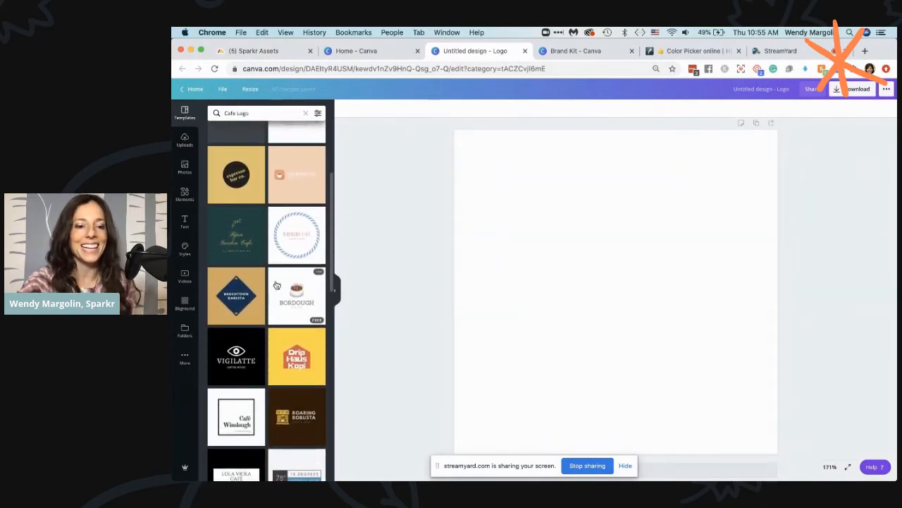
pyautogui.scroll(-4, 277, 284)
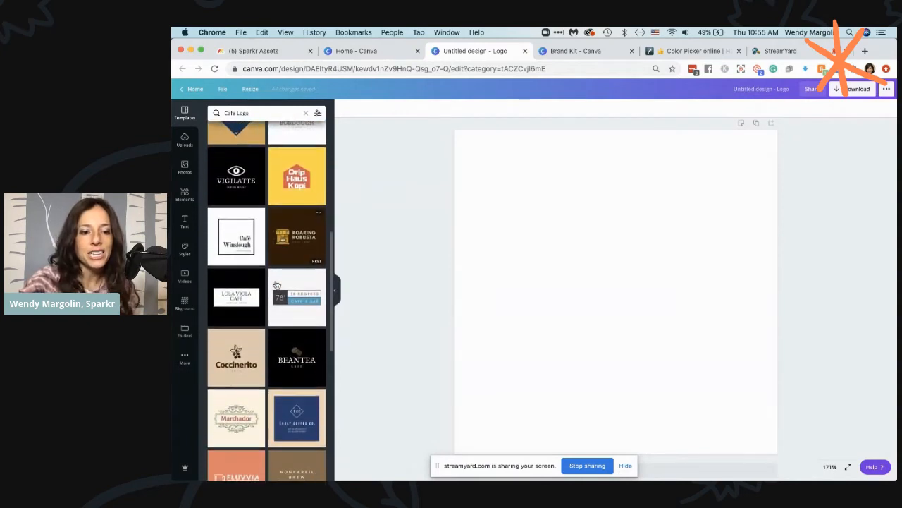
pyautogui.scroll(-4, 277, 285)
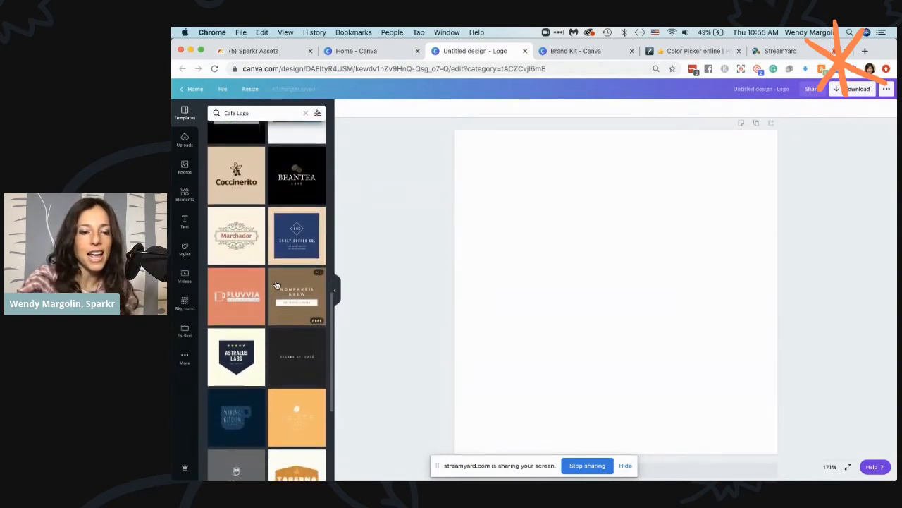
pyautogui.scroll(-3, 277, 285)
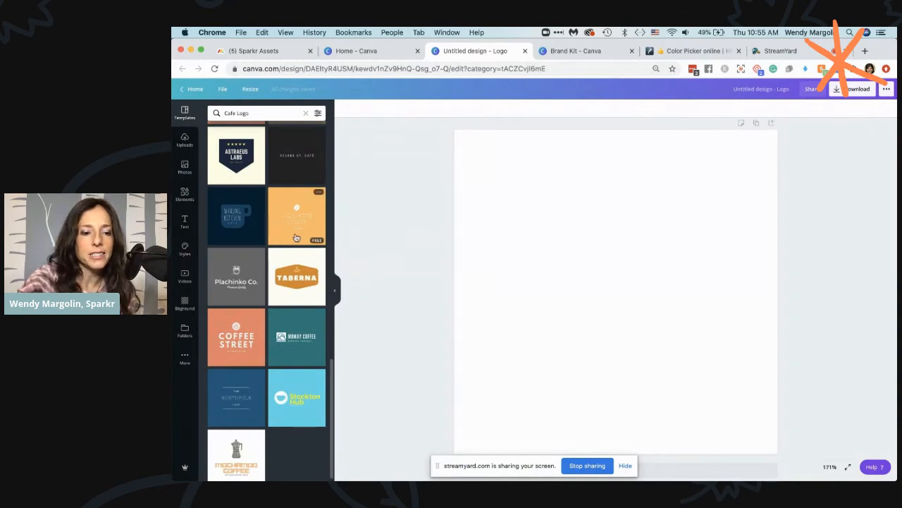
pyautogui.scroll(-1, 296, 237)
pyautogui.scroll(2, 296, 237)
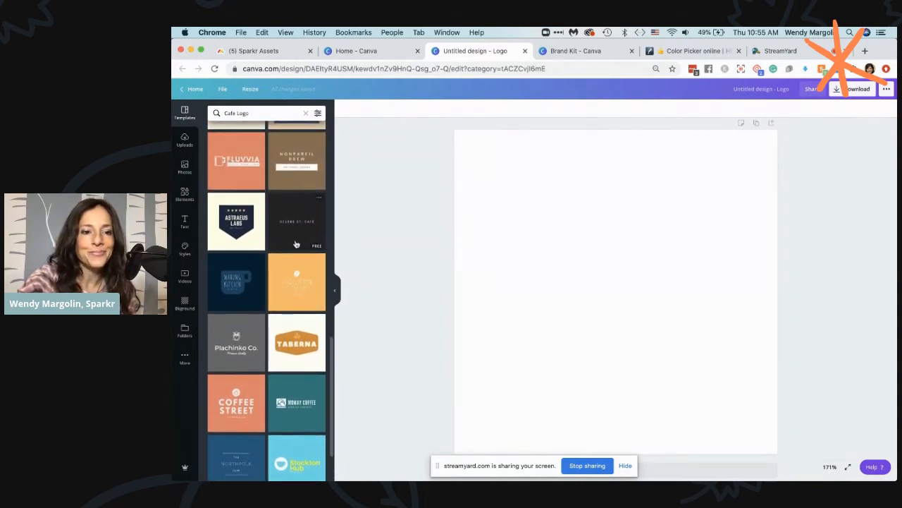
pyautogui.click(294, 286)
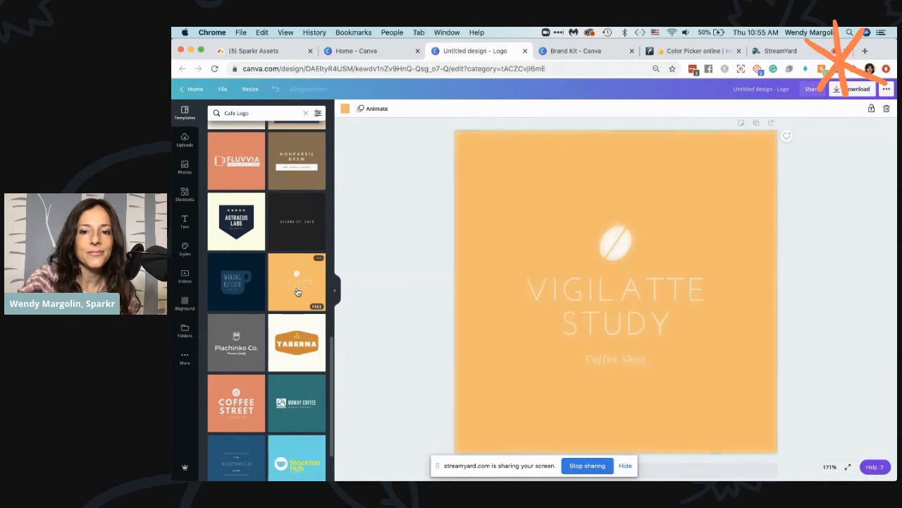
# Change the logo's background to the light grey from the Sparkr brand palette
pyautogui.click(597, 294)
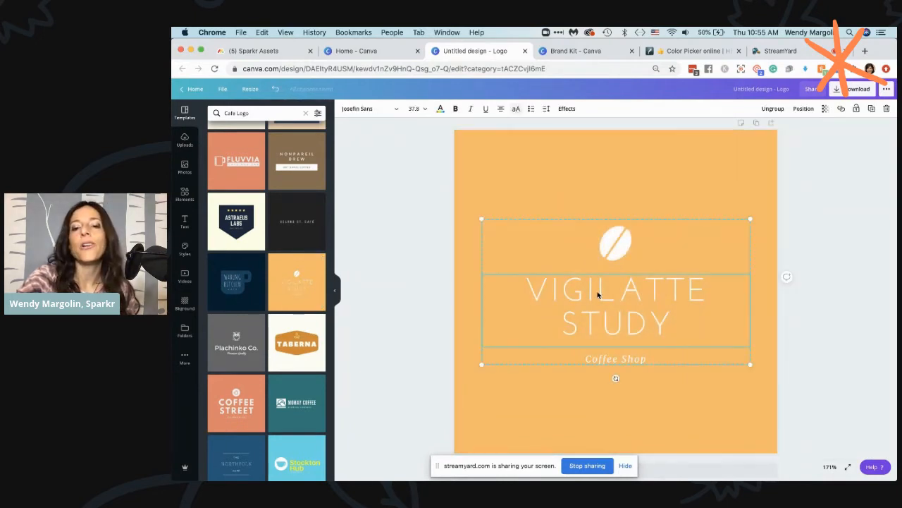
pyautogui.click(492, 141)
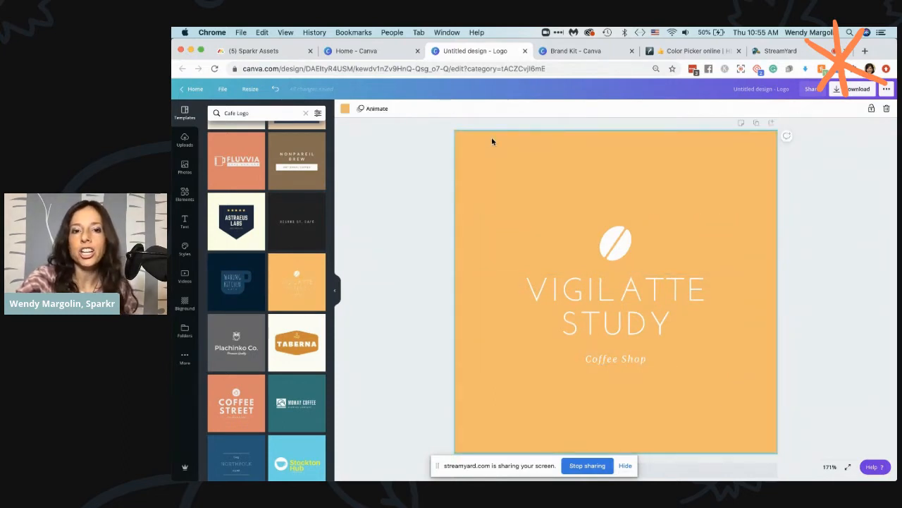
pyautogui.click(345, 108)
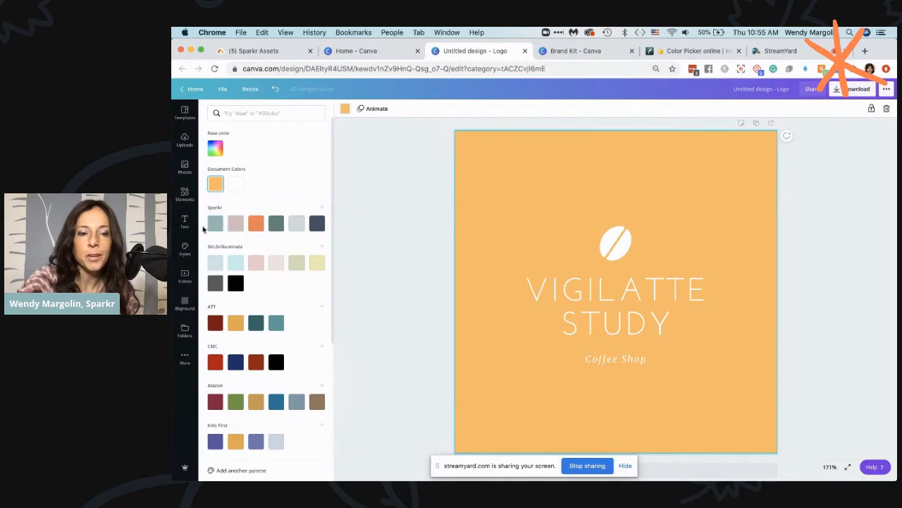
pyautogui.click(297, 225)
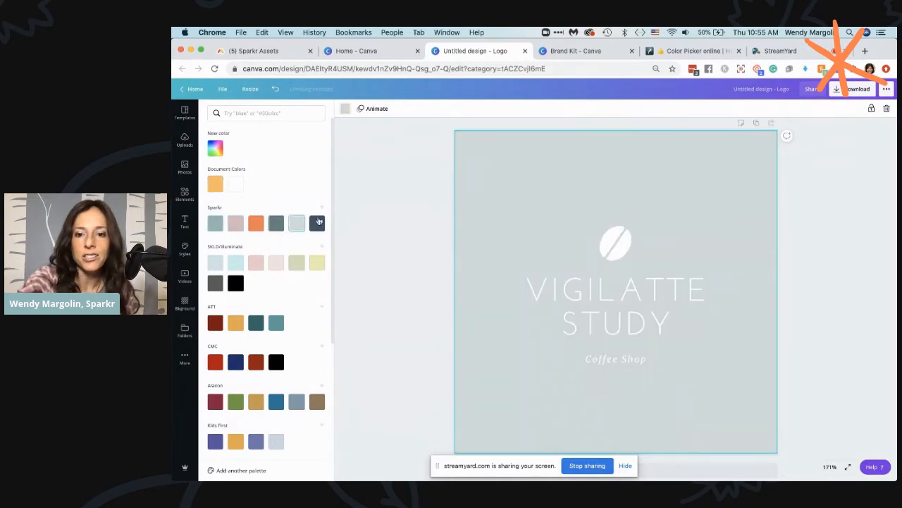
# Search the graphic elements for "spark" to find a replacement for the coffee bean icon
pyautogui.click(624, 253)
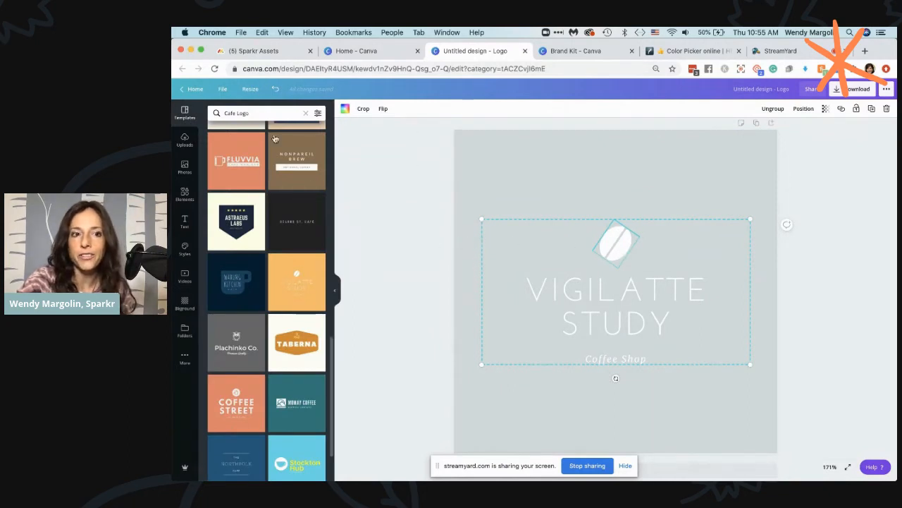
pyautogui.click(186, 196)
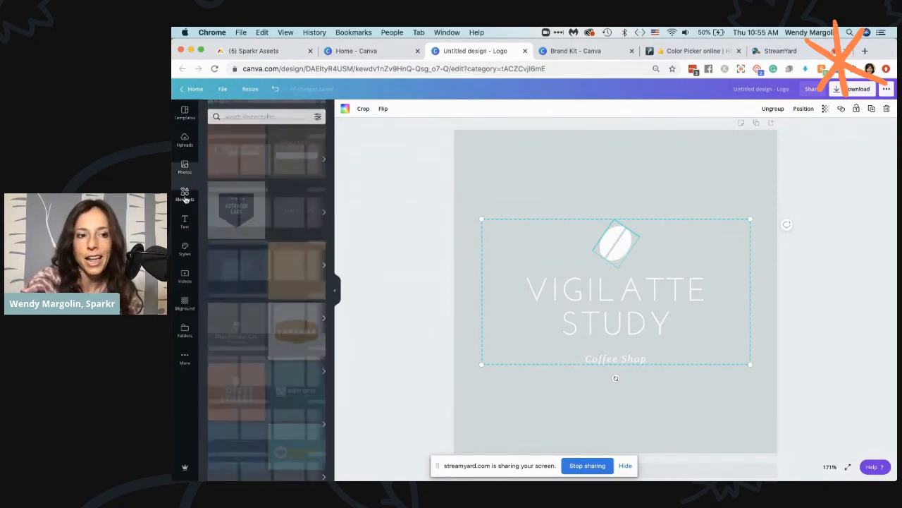
pyautogui.click(258, 113)
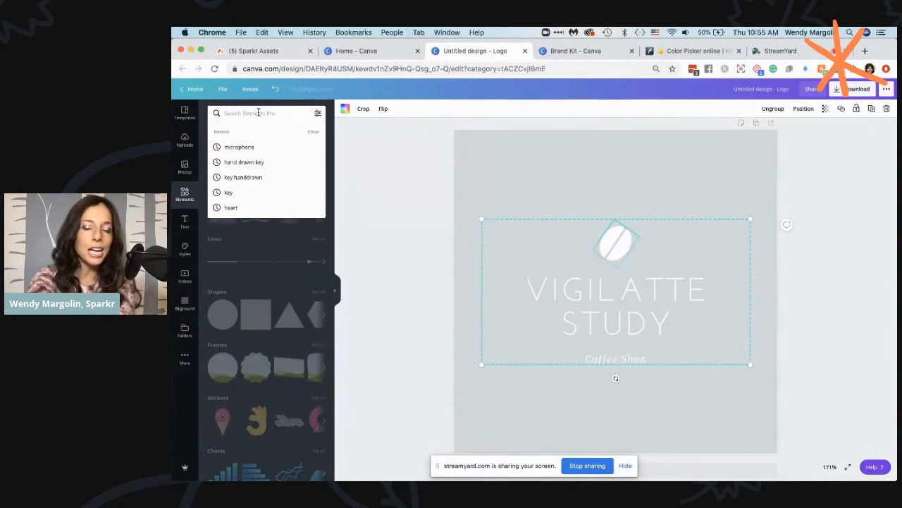
pyautogui.write('spark')
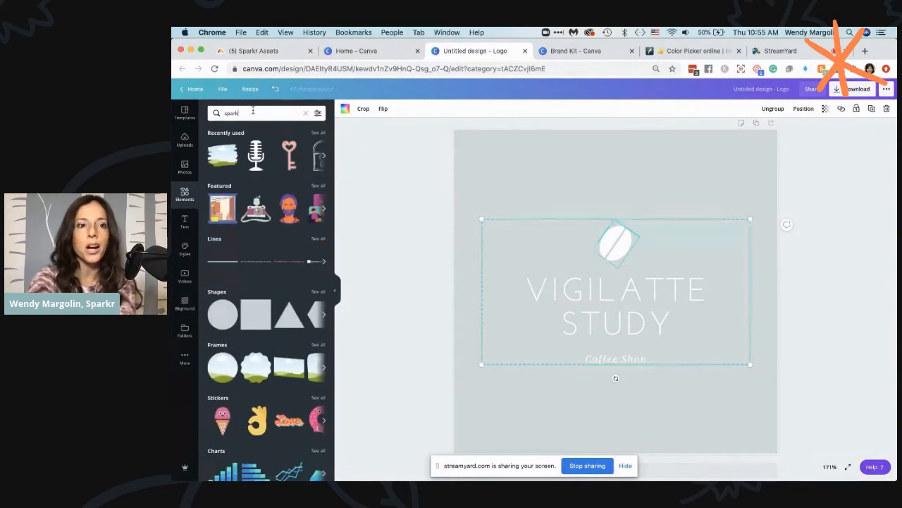
pyautogui.press('Return')
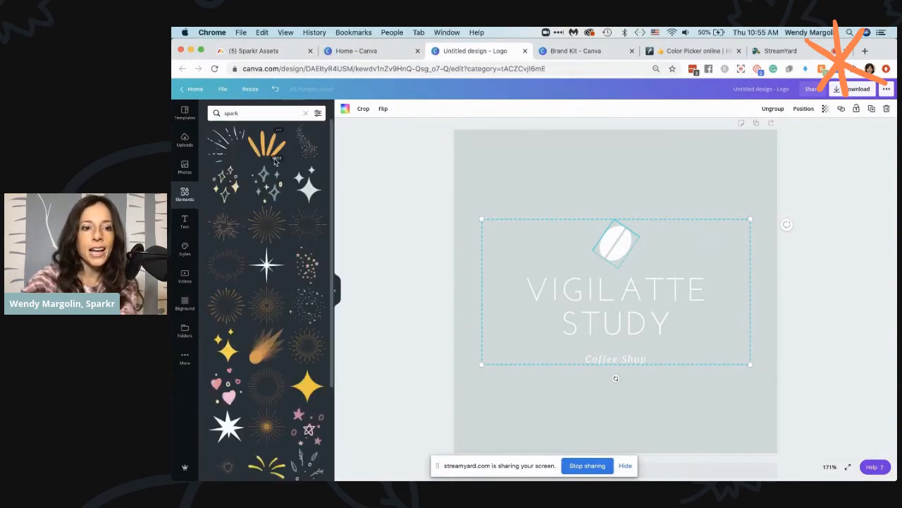
# Add the red eight-pointed line starburst to the logo and move it clear of the coffee bean
pyautogui.scroll(-3, 286, 379)
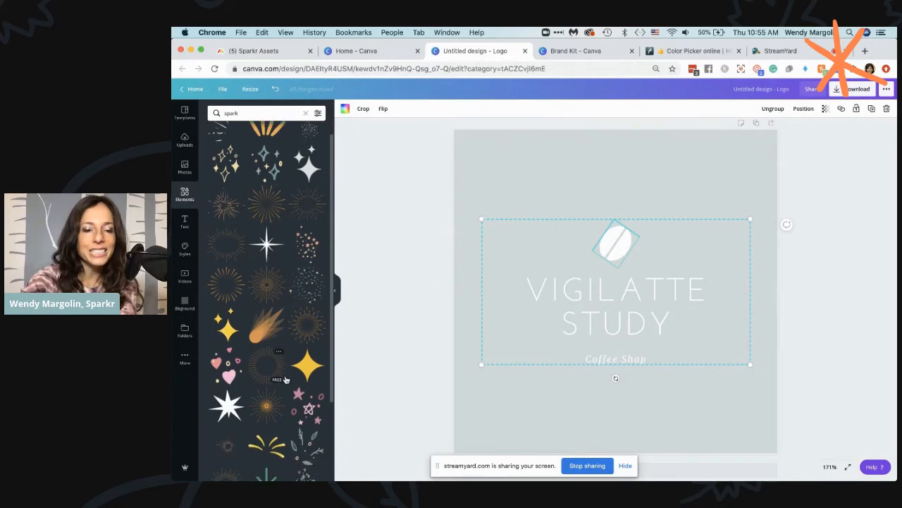
pyautogui.scroll(3, 285, 379)
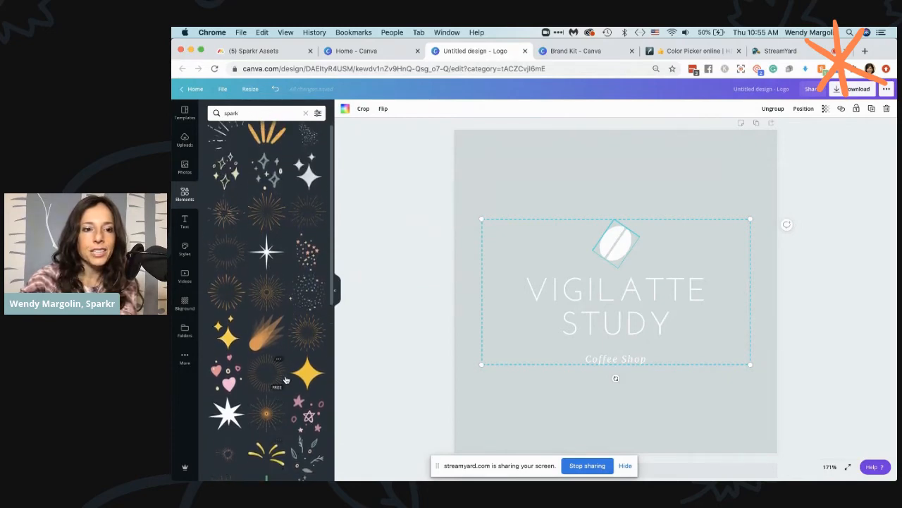
pyautogui.scroll(-10, 297, 189)
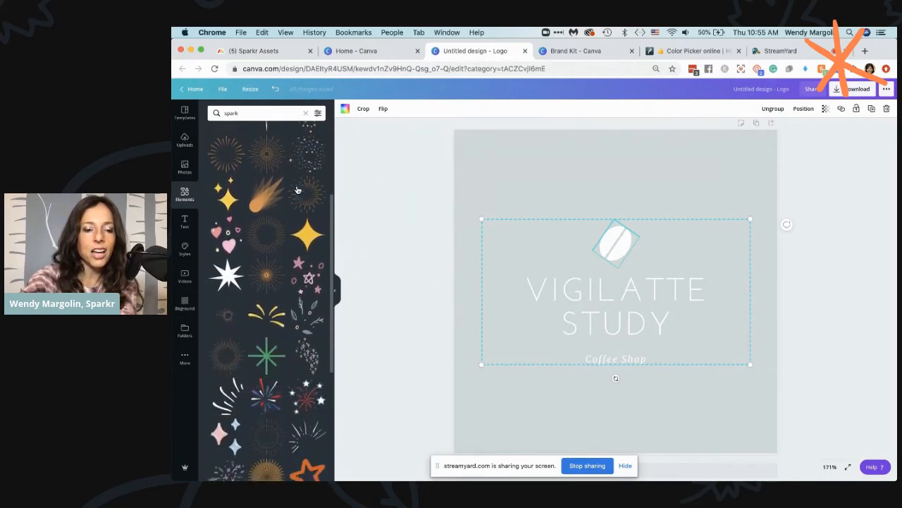
pyautogui.scroll(-4, 298, 189)
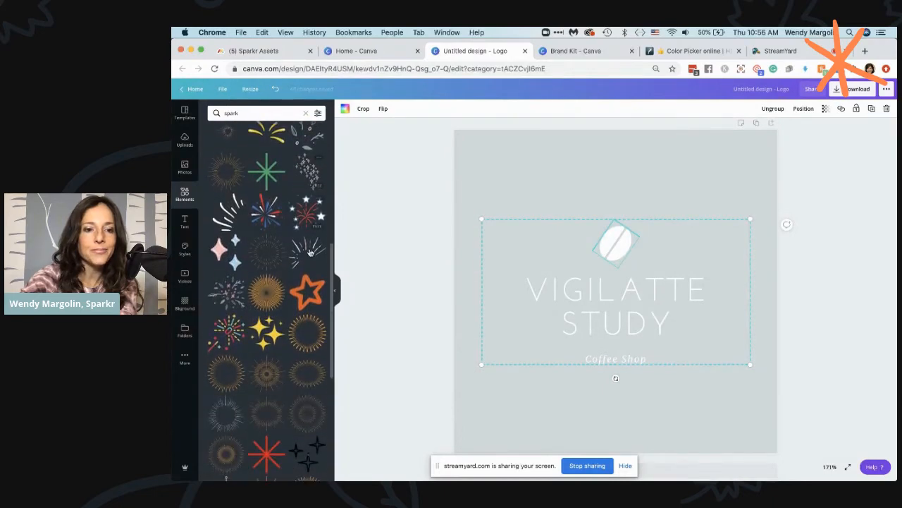
pyautogui.scroll(-1, 307, 286)
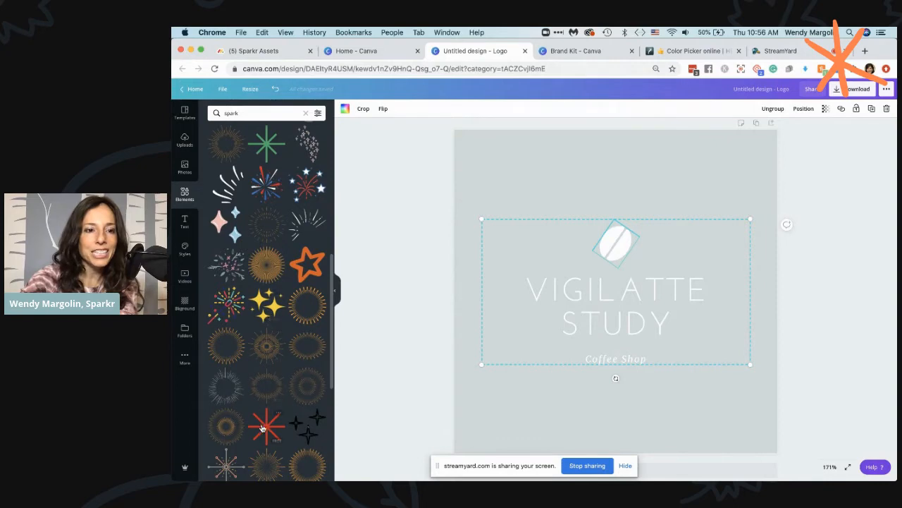
pyautogui.scroll(-6, 248, 282)
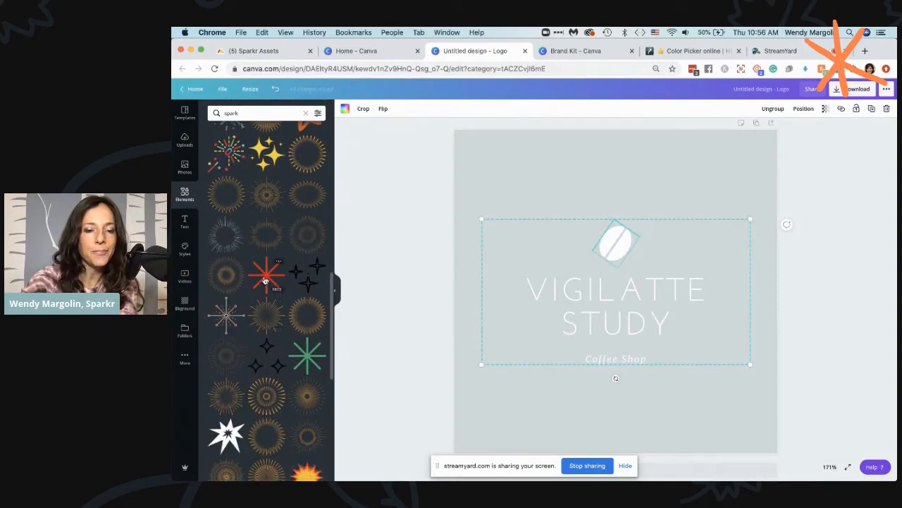
pyautogui.click(265, 280)
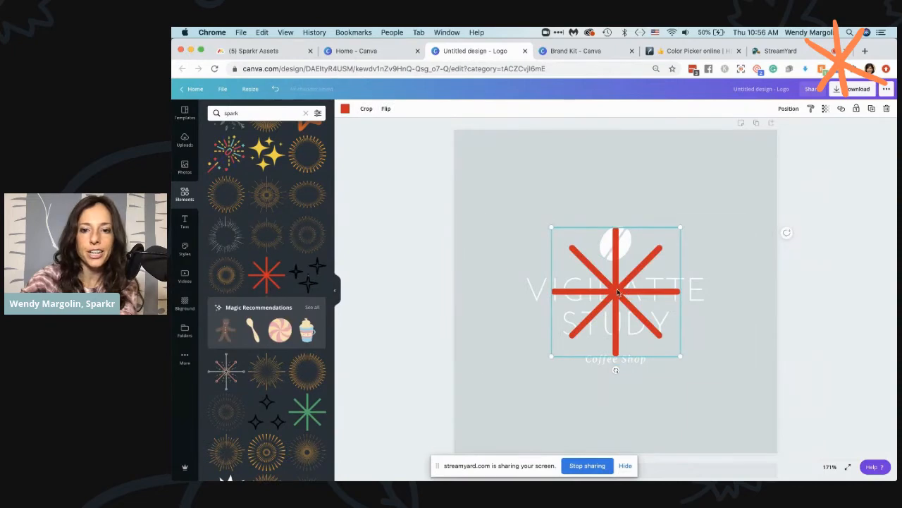
pyautogui.moveTo(615, 296); pyautogui.dragTo(693, 223)
# Ungroup the template's logo elements and delete the white coffee bean icon
pyautogui.click(614, 243)
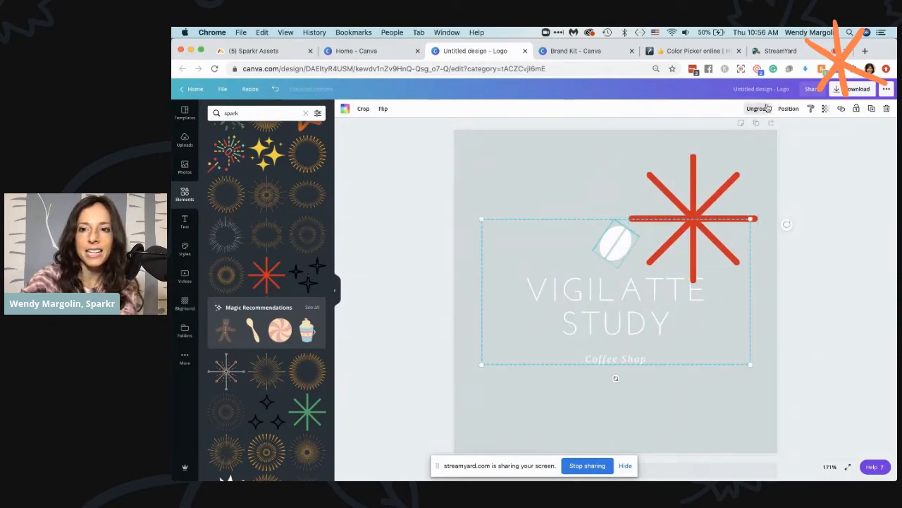
pyautogui.click(767, 108)
pyautogui.click(607, 236)
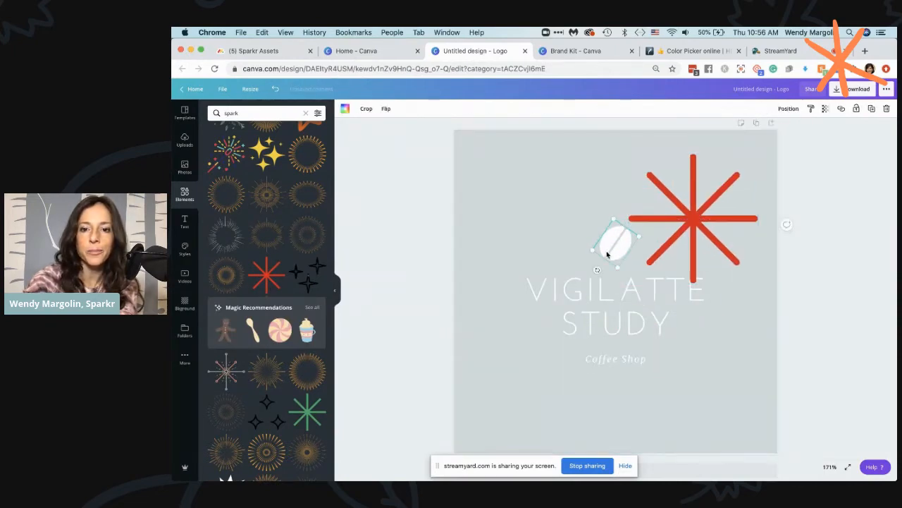
pyautogui.press('Delete')
# Shrink the starburst to icon size centred above the "Vigilatte Study" title and recolour it with the Sparkr palette's orange
pyautogui.moveTo(693, 218); pyautogui.dragTo(614, 220)
pyautogui.moveTo(677, 157); pyautogui.dragTo(615, 241)
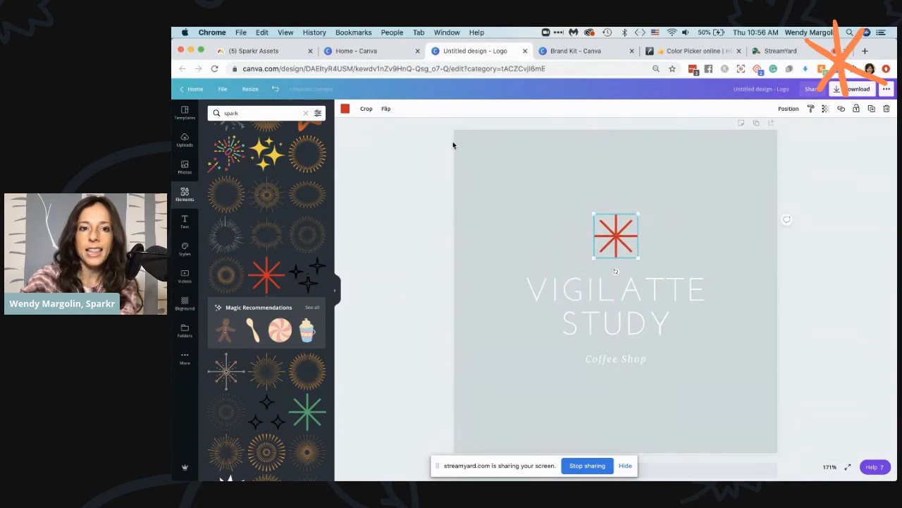
pyautogui.click(345, 108)
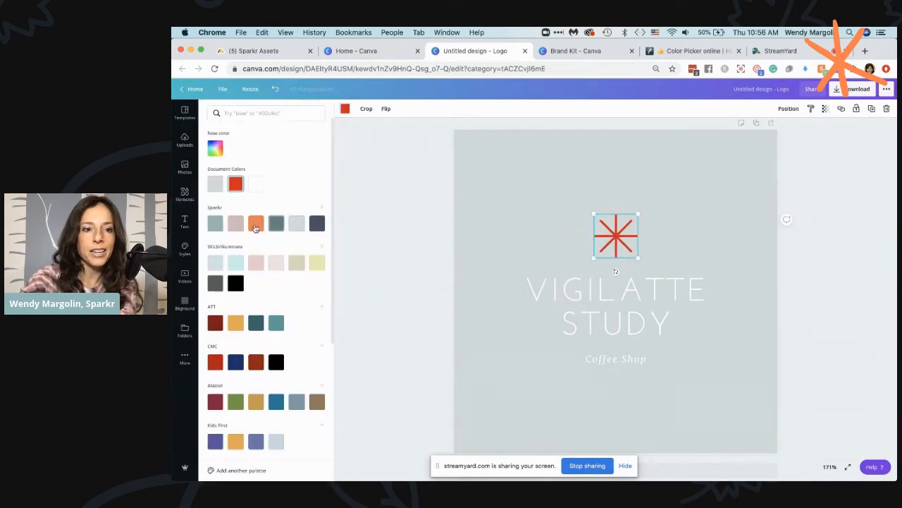
pyautogui.click(256, 223)
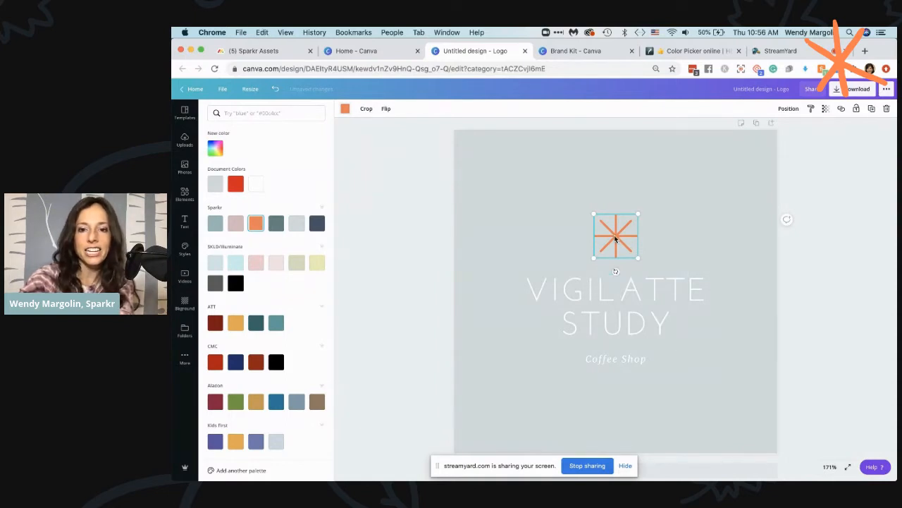
# Duplicate the orange starburst, overlay the copy slightly offset on the original, and recolour it with the Sparkr palette's light grey-teal
pyautogui.press('super+d')
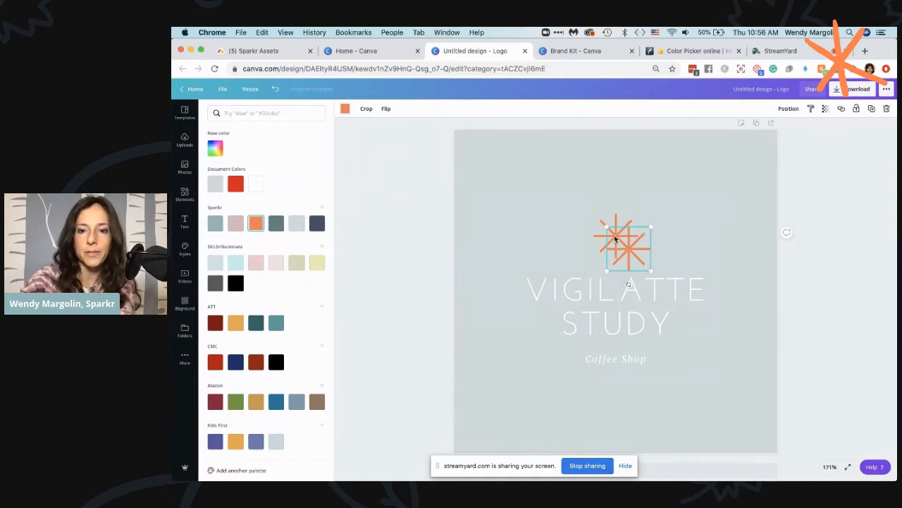
pyautogui.moveTo(626, 246); pyautogui.dragTo(618, 240)
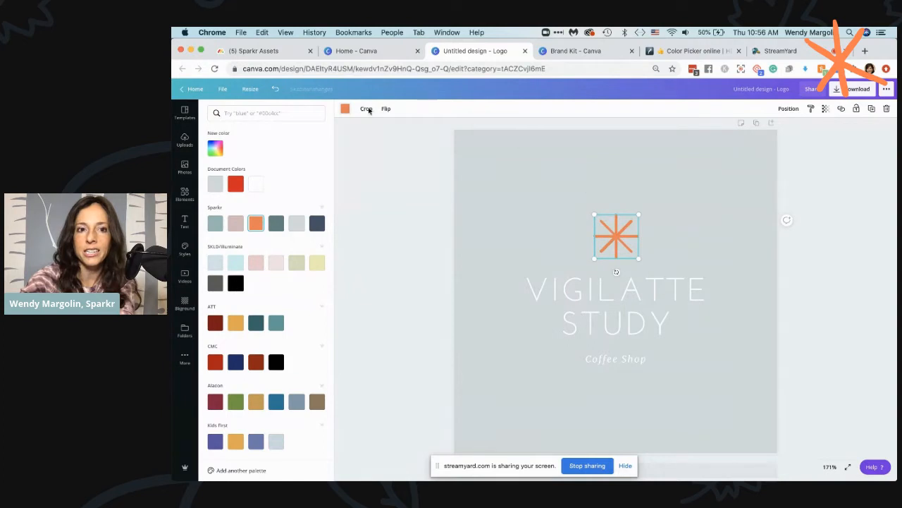
pyautogui.click(344, 109)
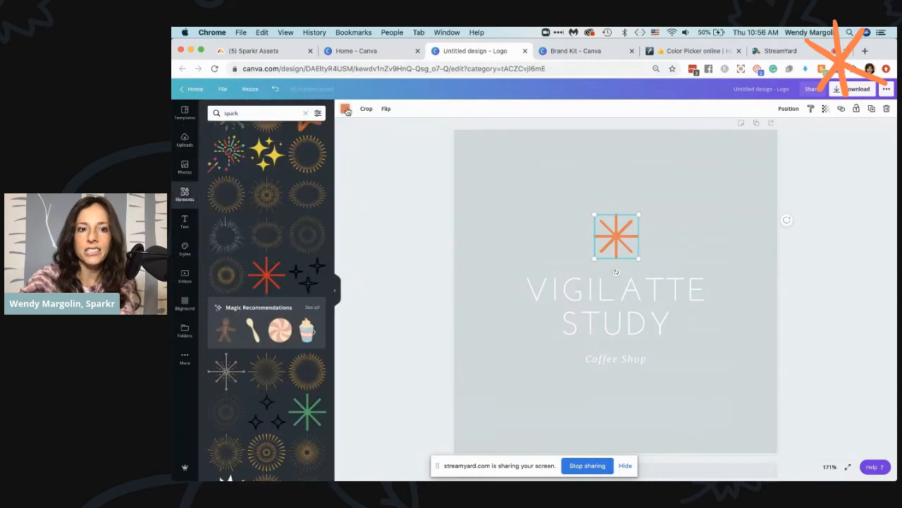
pyautogui.click(345, 110)
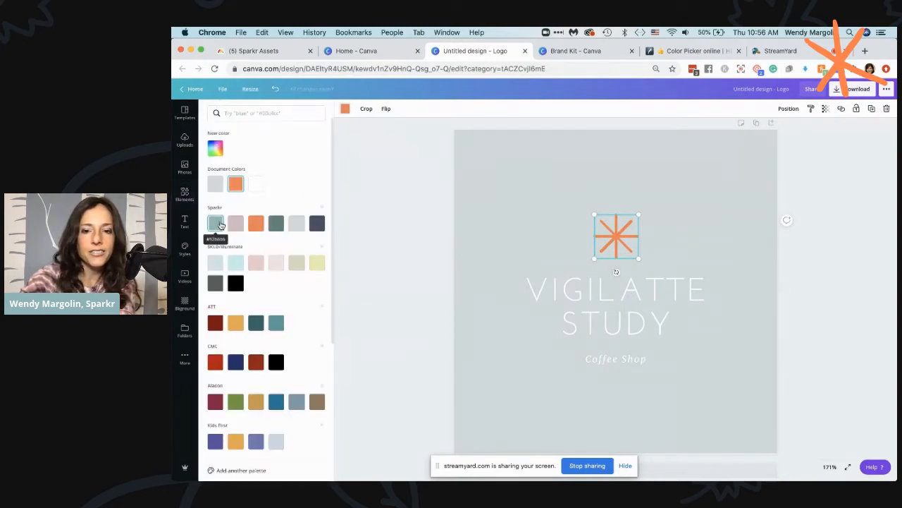
pyautogui.click(215, 223)
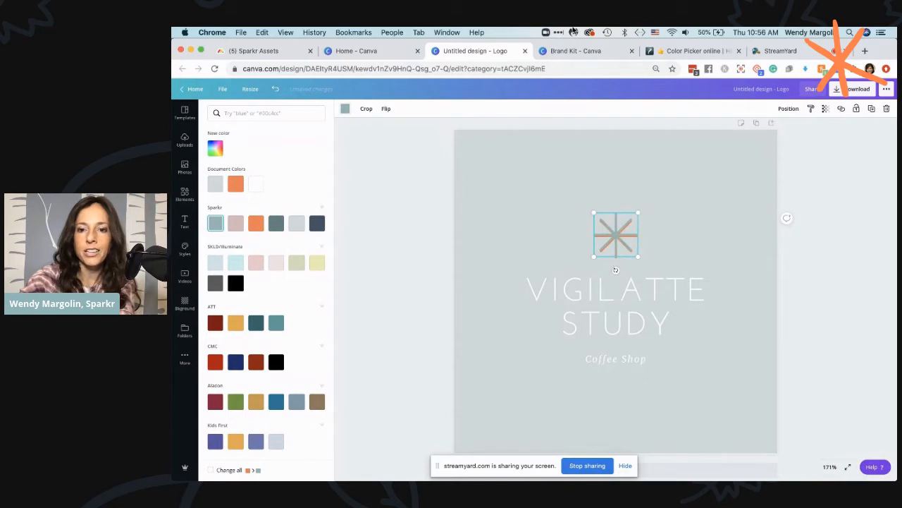
pyautogui.click(670, 208)
pyautogui.click(674, 265)
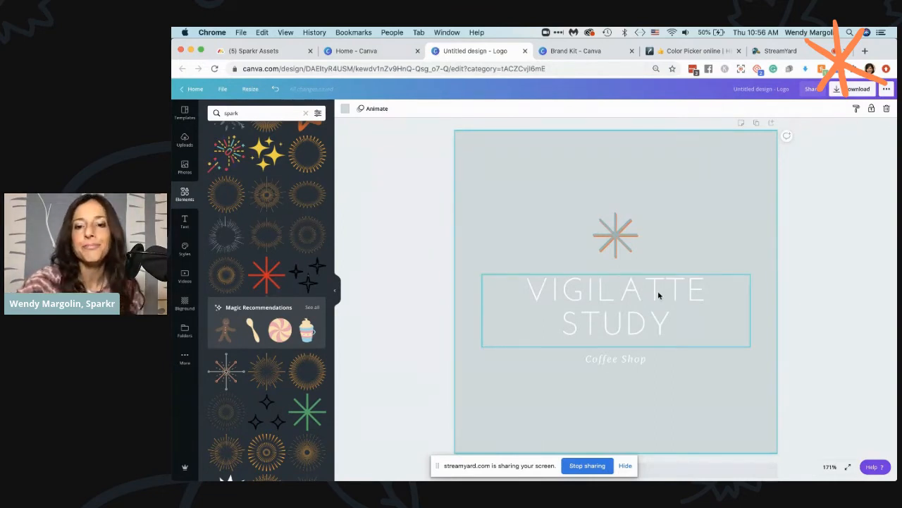
# Change the font of the whole "Vigilatte Study" title to New Sun Playful
pyautogui.click(659, 293)
pyautogui.doubleClick(650, 288)
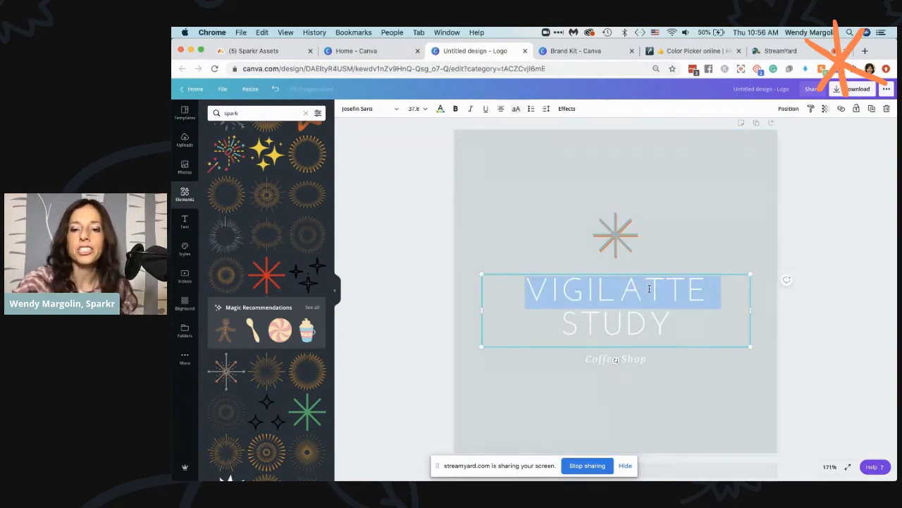
pyautogui.click(630, 325)
pyautogui.press('super+a')
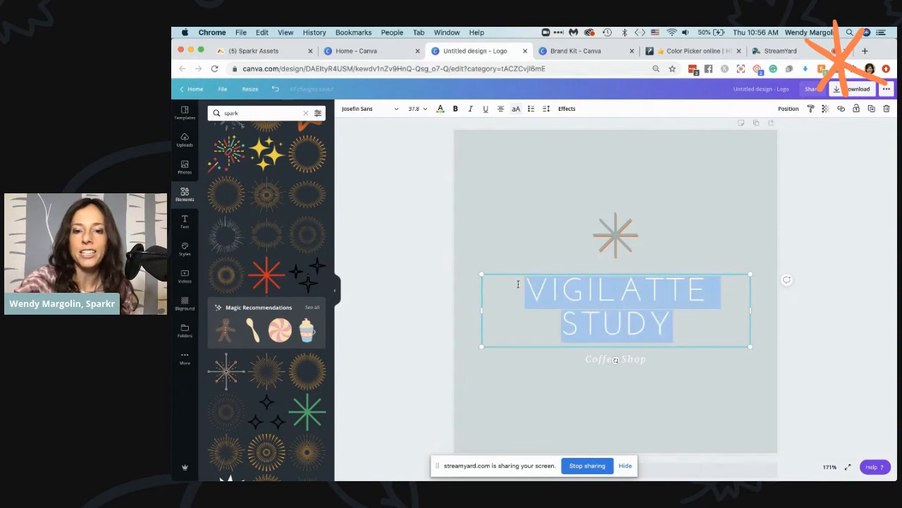
pyautogui.click(351, 109)
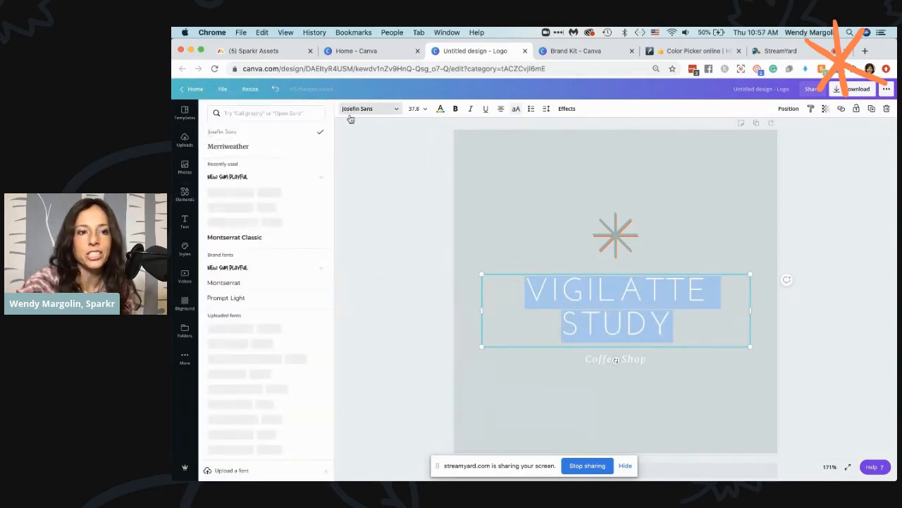
pyautogui.click(220, 177)
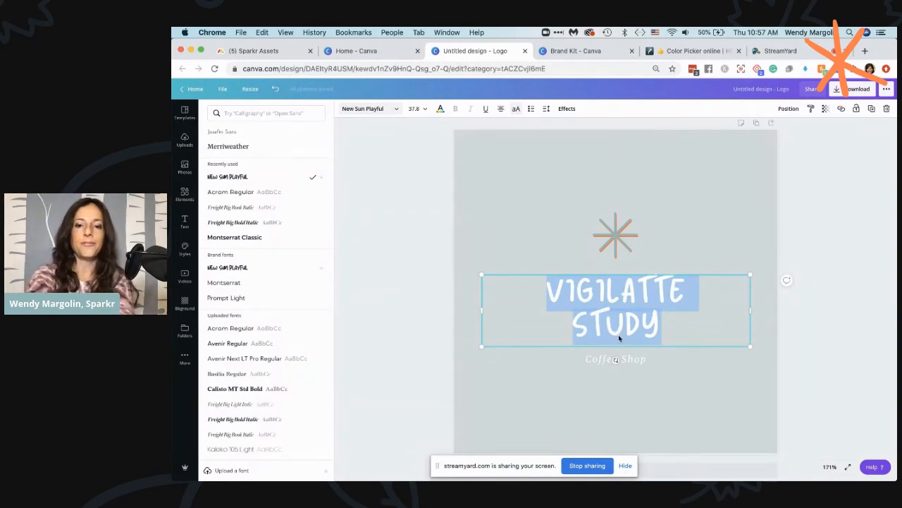
# Replace the title text with "SPARKR" on the first line and "MARKETING" on the second
pyautogui.write('SPARKR M')
pyautogui.press('BackSpace')
pyautogui.press('BackSpace')
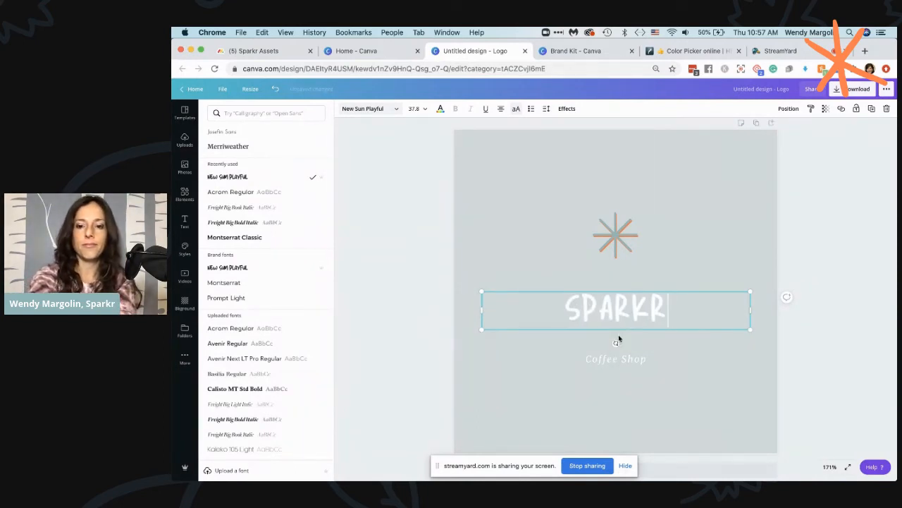
pyautogui.press('Return')
pyautogui.write('MARGO')
pyautogui.press('BackSpace')
pyautogui.press('BackSpace')
pyautogui.write('KETING')
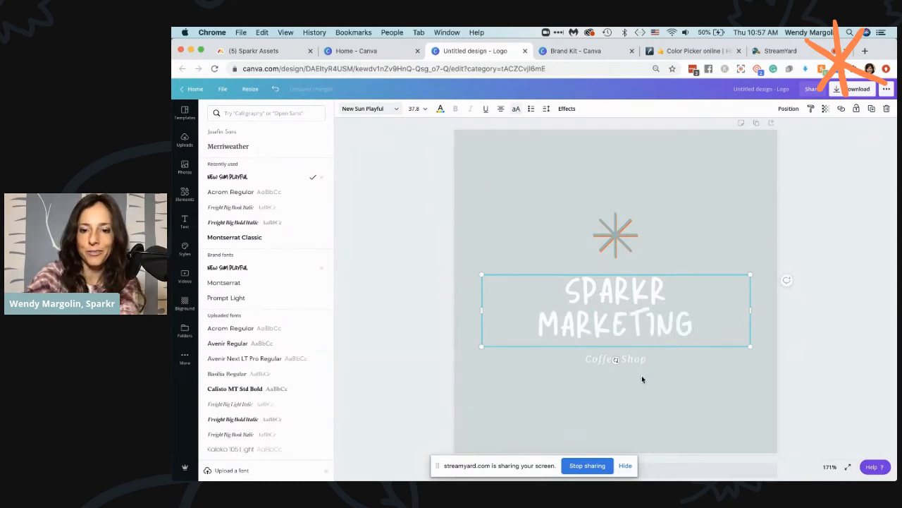
# Set the "Coffee Shop" subtitle in Montserrat and remove its italic style
pyautogui.doubleClick(628, 359)
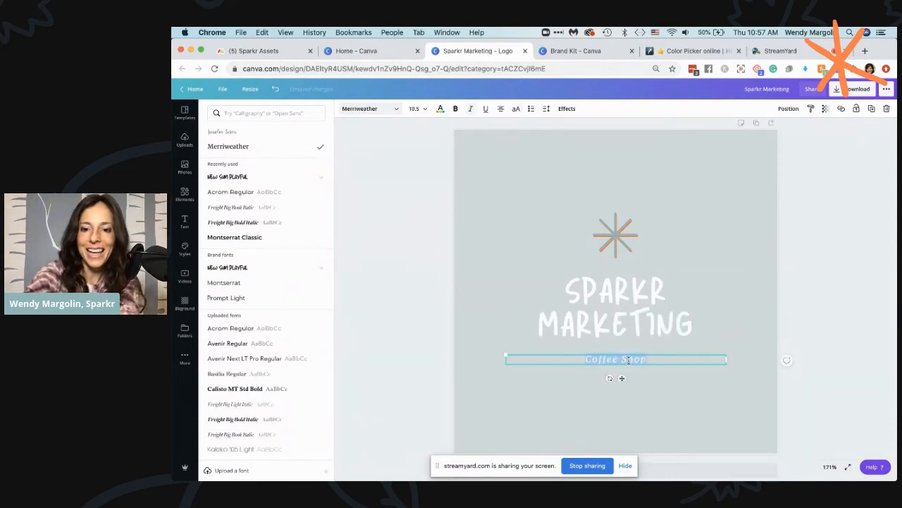
pyautogui.click(400, 110)
pyautogui.click(387, 110)
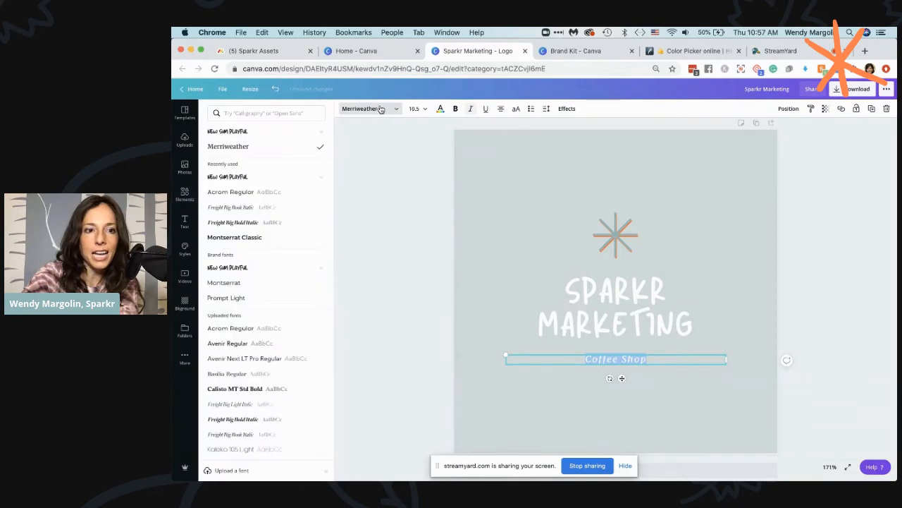
pyautogui.click(285, 112)
pyautogui.write('mon')
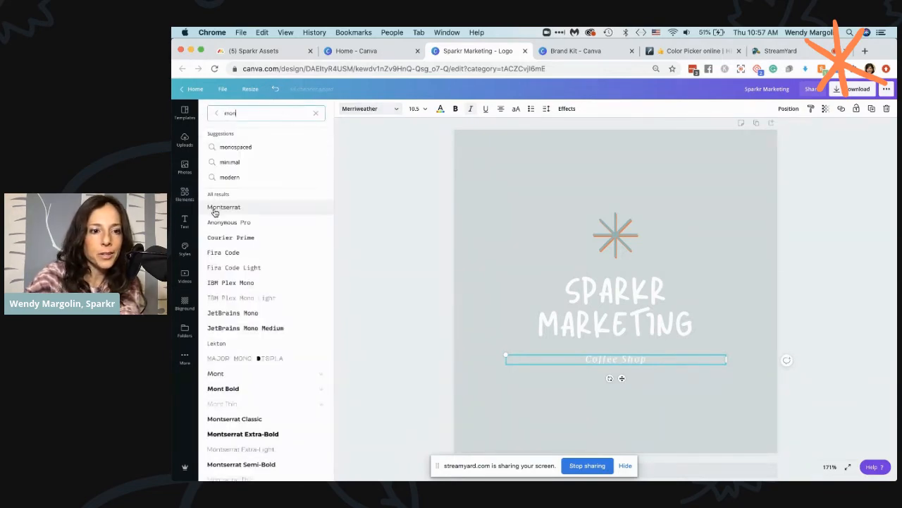
pyautogui.click(216, 207)
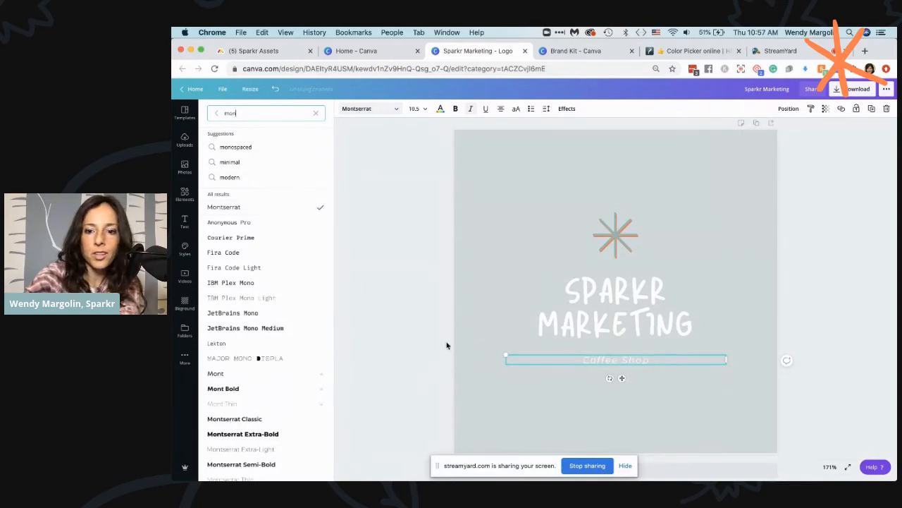
pyautogui.click(471, 109)
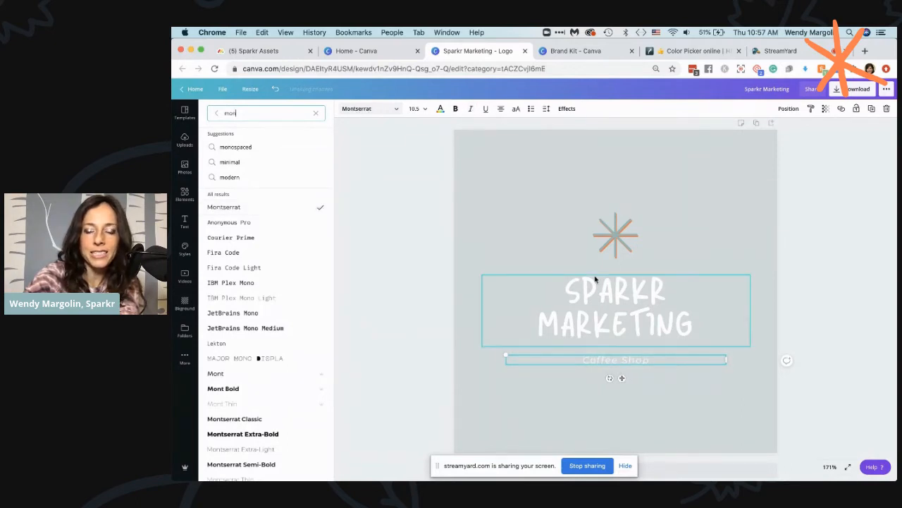
# Recolour the "Coffee Shop" subtitle and the "Sparkr Marketing" title with the Sparkr palette's dark grey-green
pyautogui.click(444, 112)
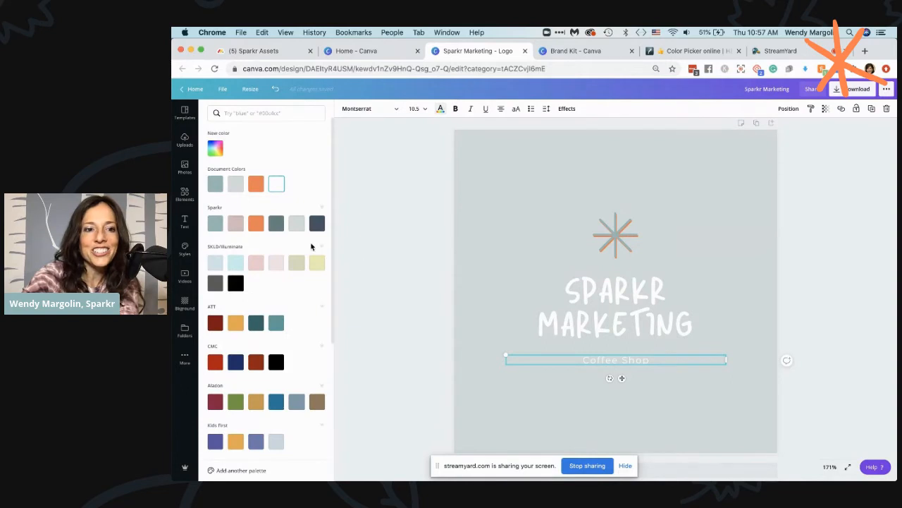
pyautogui.click(275, 224)
pyautogui.click(604, 326)
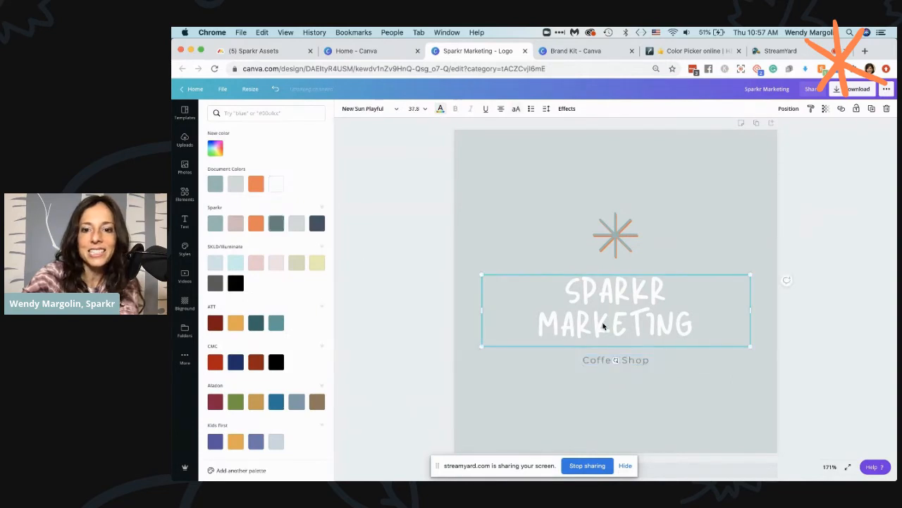
pyautogui.doubleClick(603, 322)
pyautogui.tripleClick(603, 323)
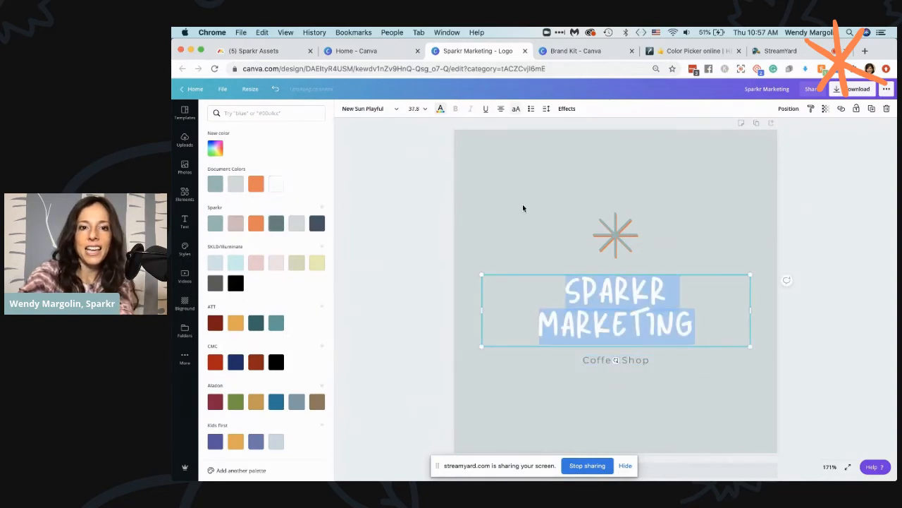
pyautogui.click(440, 110)
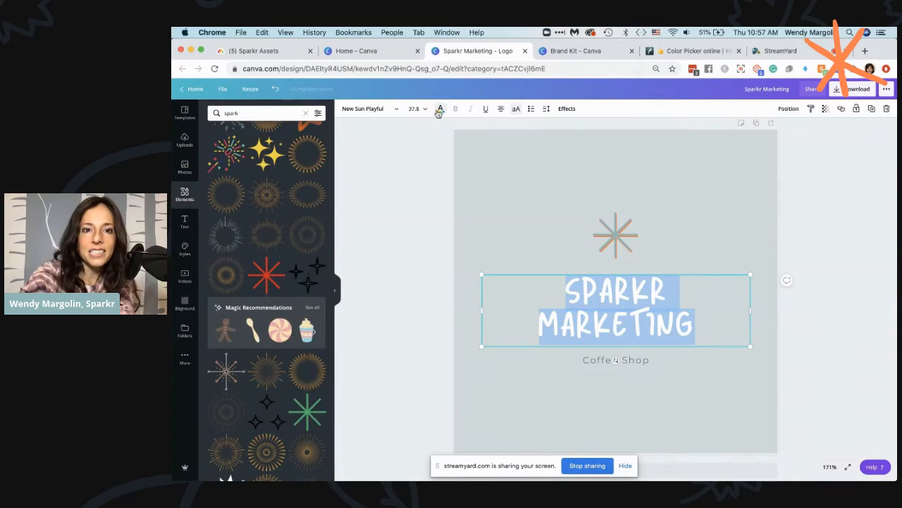
pyautogui.click(441, 109)
pyautogui.click(277, 225)
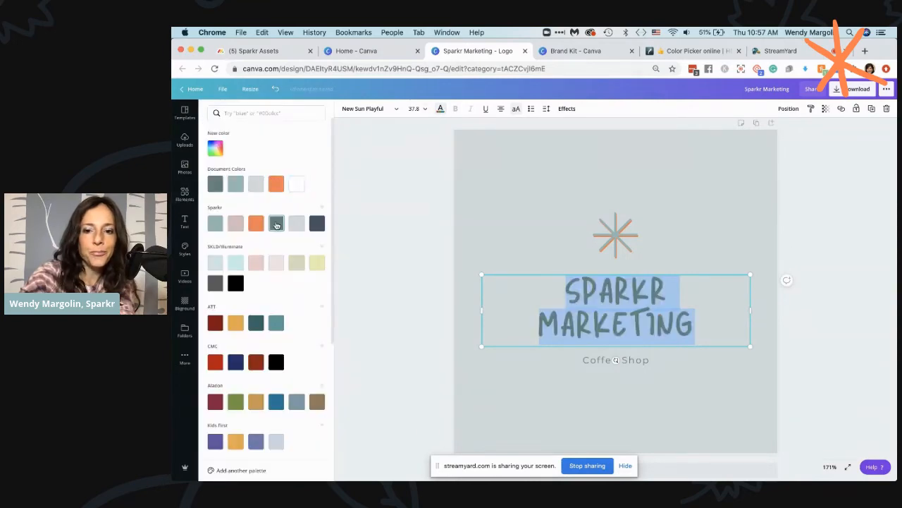
pyautogui.click(441, 232)
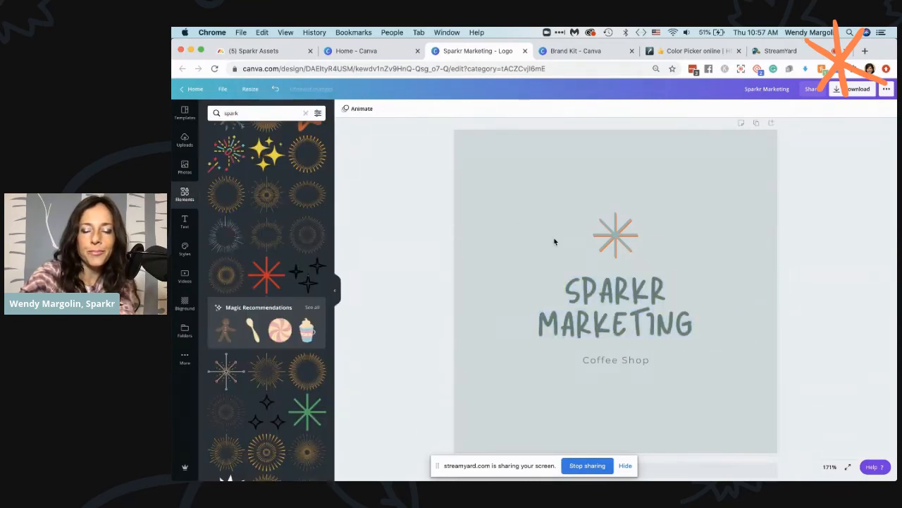
# Replace the "Coffee Shop" subtitle with "Content Marketing"
pyautogui.click(637, 179)
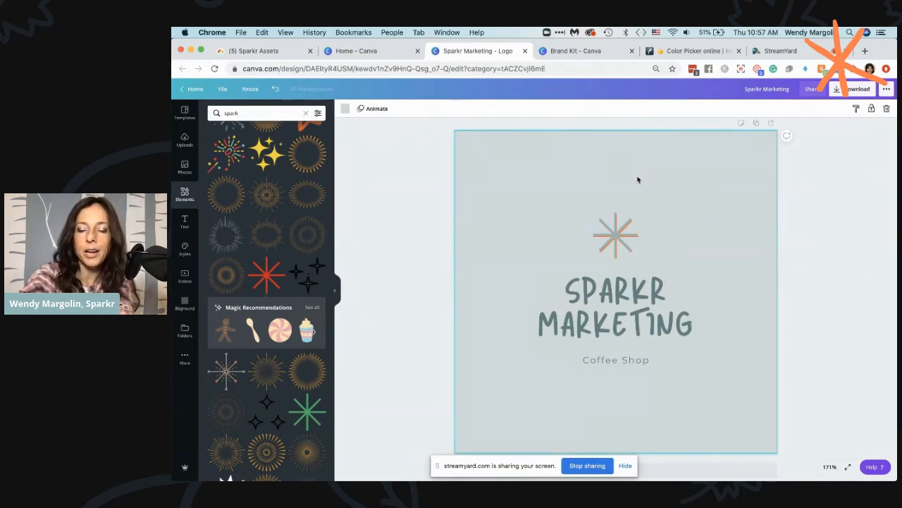
pyautogui.click(617, 363)
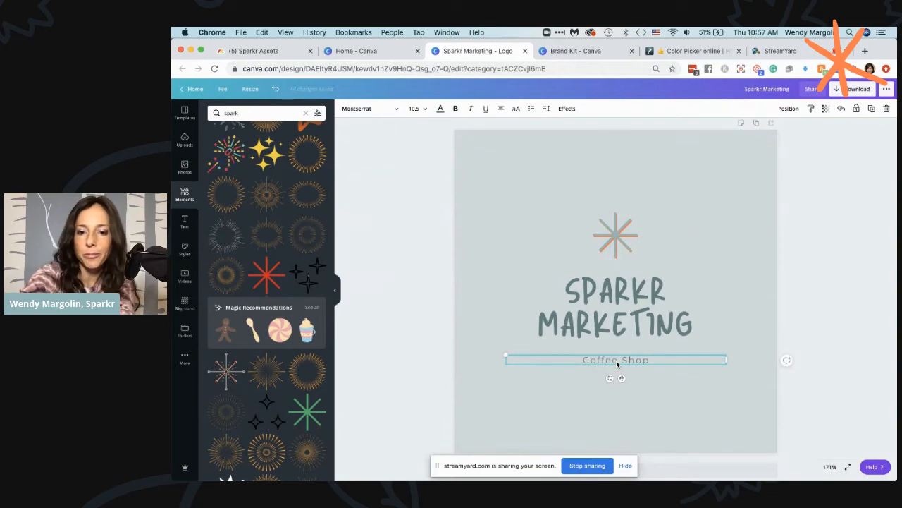
pyautogui.doubleClick(617, 361)
pyautogui.write('Conte')
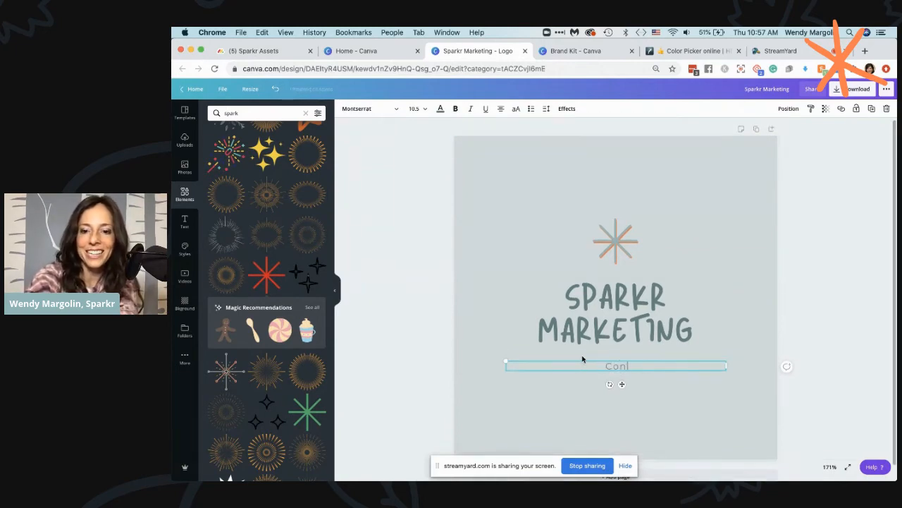
pyautogui.write('nt Marketing')
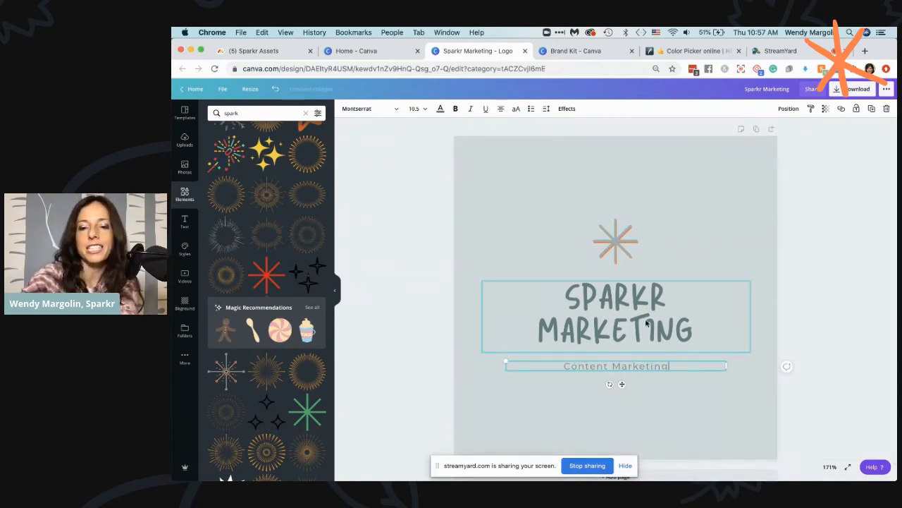
# Delete the pale grey background from the canvas and add a circle shape in its place
pyautogui.click(736, 239)
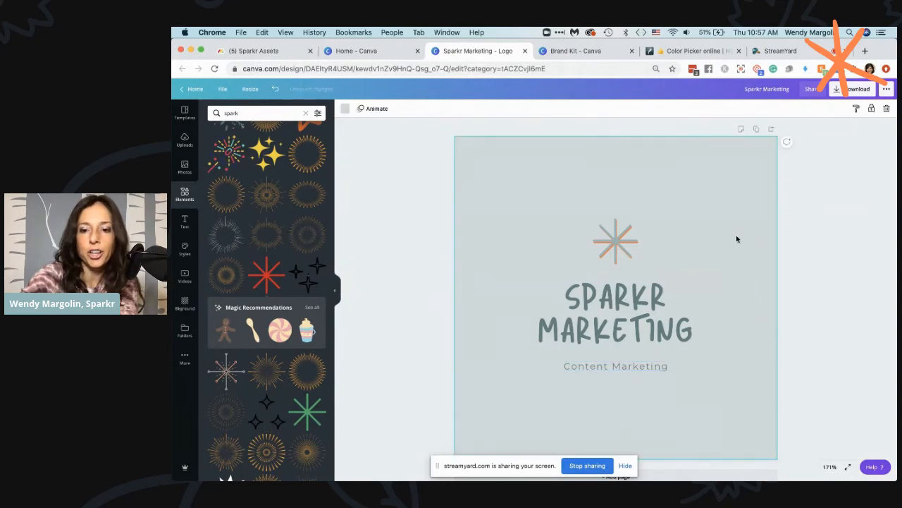
pyautogui.press('Delete')
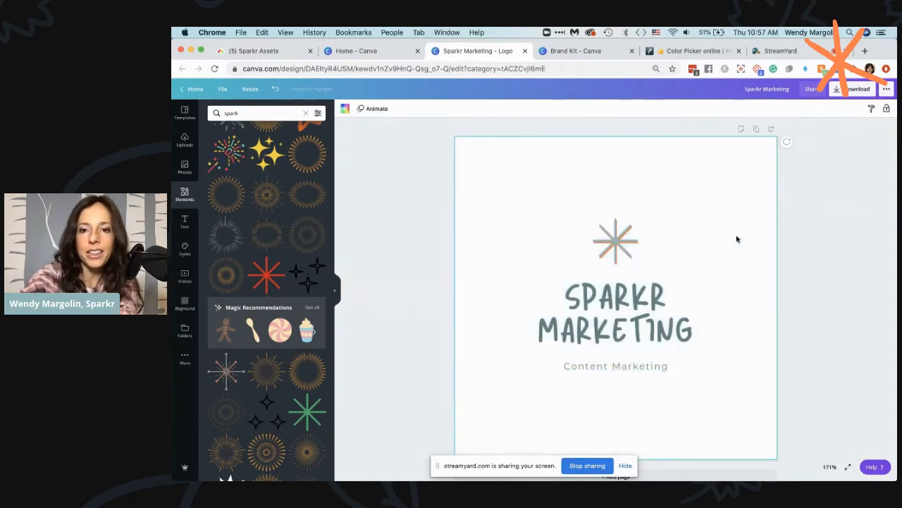
pyautogui.click(186, 194)
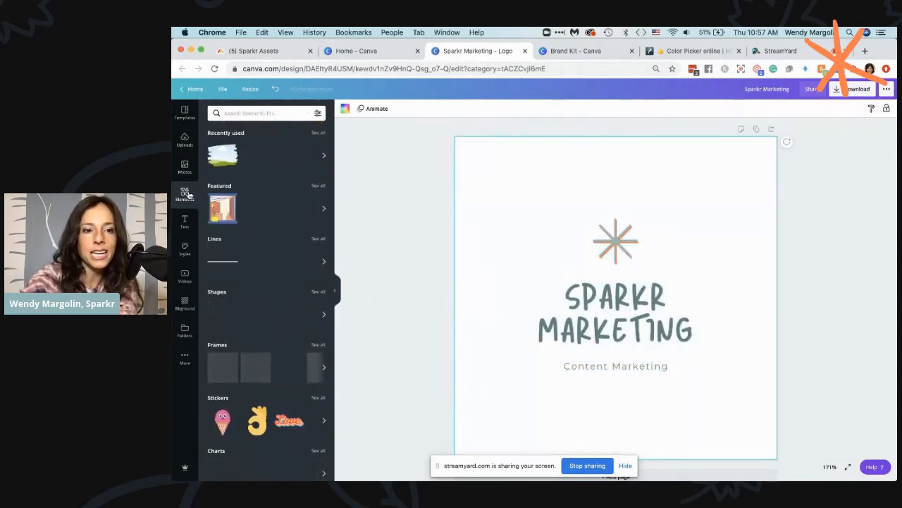
pyautogui.click(221, 315)
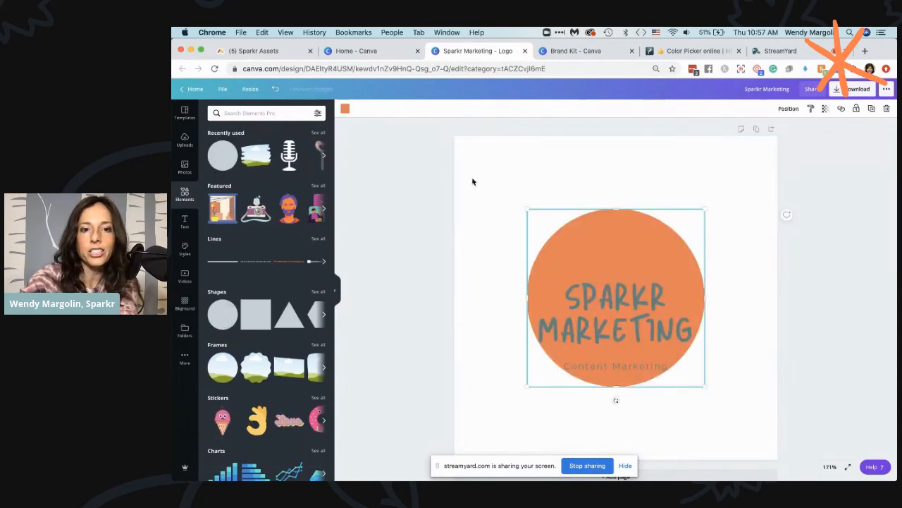
# Recolour the circle with the Sparkr palette's dusty pink and enlarge it to surround the title and subtitle
pyautogui.click(345, 108)
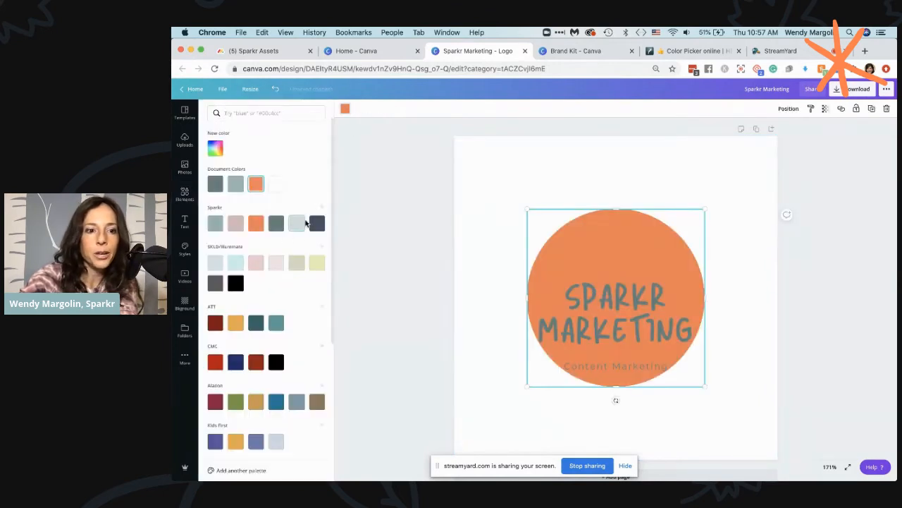
pyautogui.click(297, 224)
pyautogui.moveTo(606, 244); pyautogui.dragTo(606, 261)
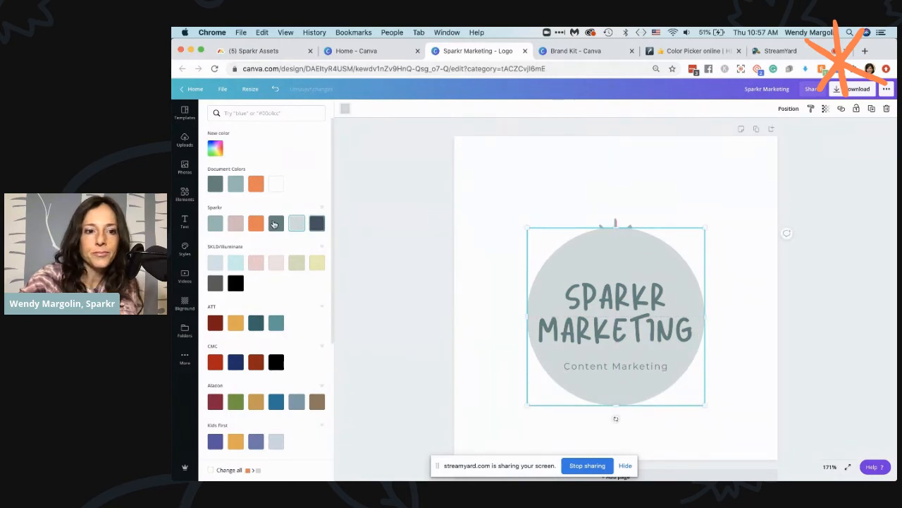
pyautogui.click(235, 222)
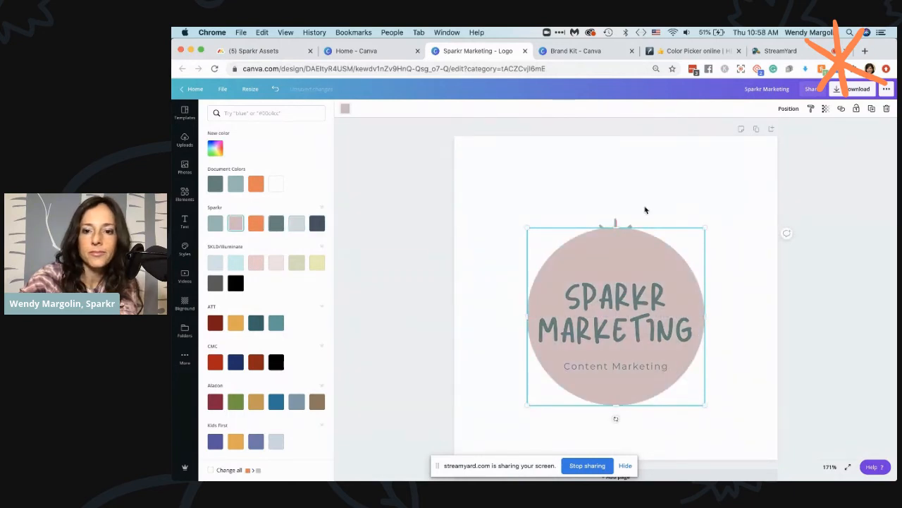
pyautogui.moveTo(722, 205); pyautogui.dragTo(733, 200)
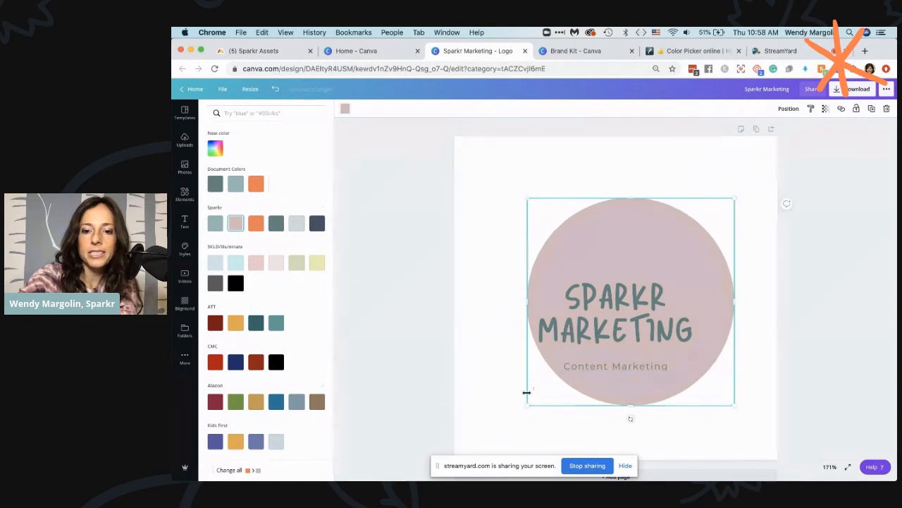
pyautogui.moveTo(528, 403); pyautogui.dragTo(495, 428)
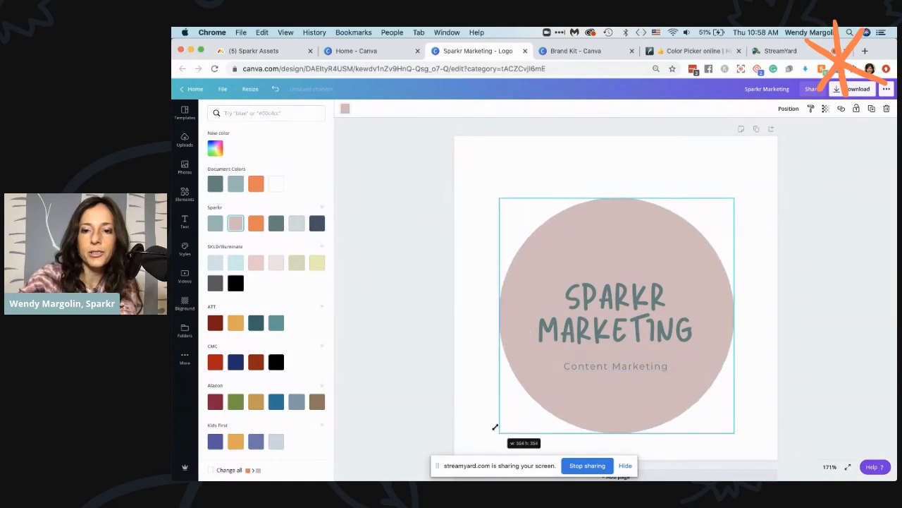
# Send the pink circle backward behind the spark icon and centre it around the logo elements
pyautogui.click(793, 110)
pyautogui.click(766, 132)
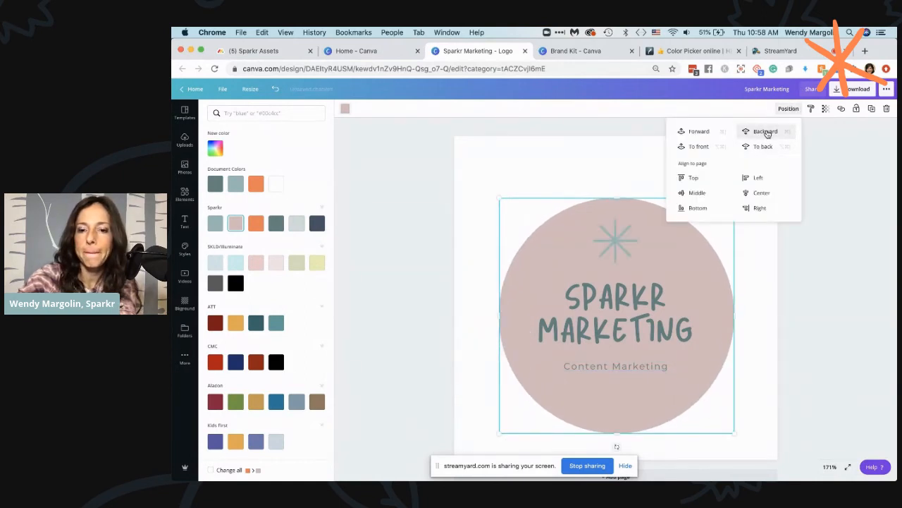
pyautogui.click(766, 132)
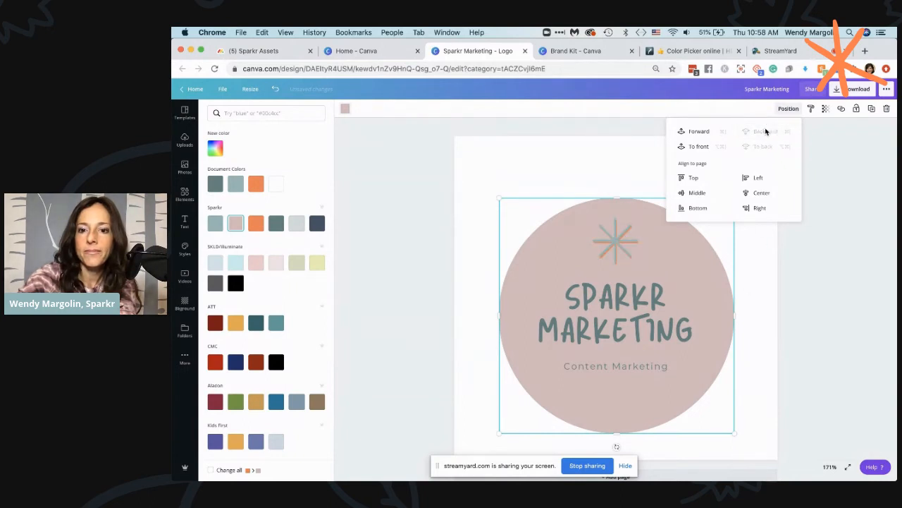
pyautogui.moveTo(707, 261); pyautogui.dragTo(706, 246)
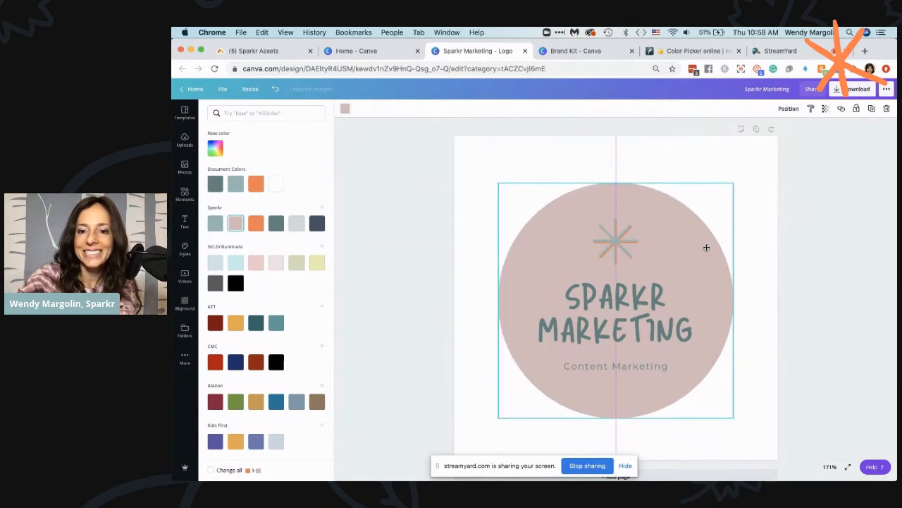
pyautogui.click(802, 250)
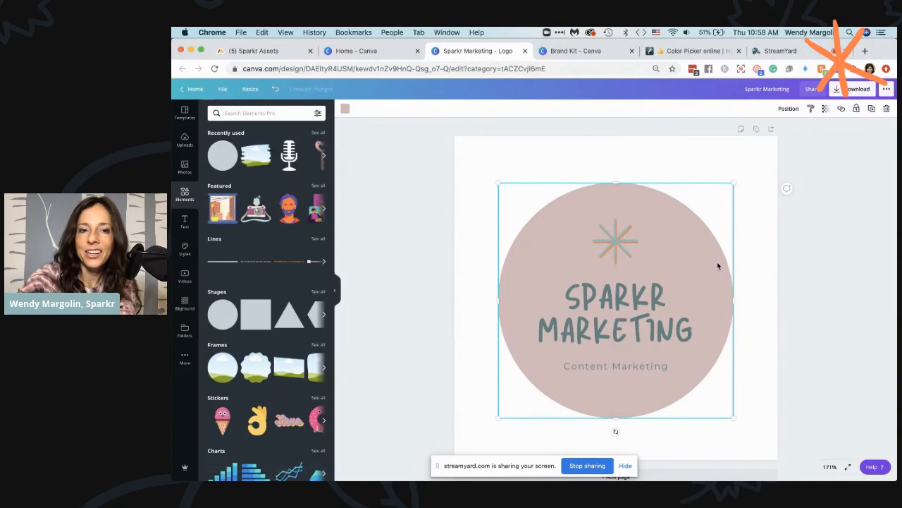
# Add a circle outline from the shapes collection and delete the filled pink circle
pyautogui.click(318, 292)
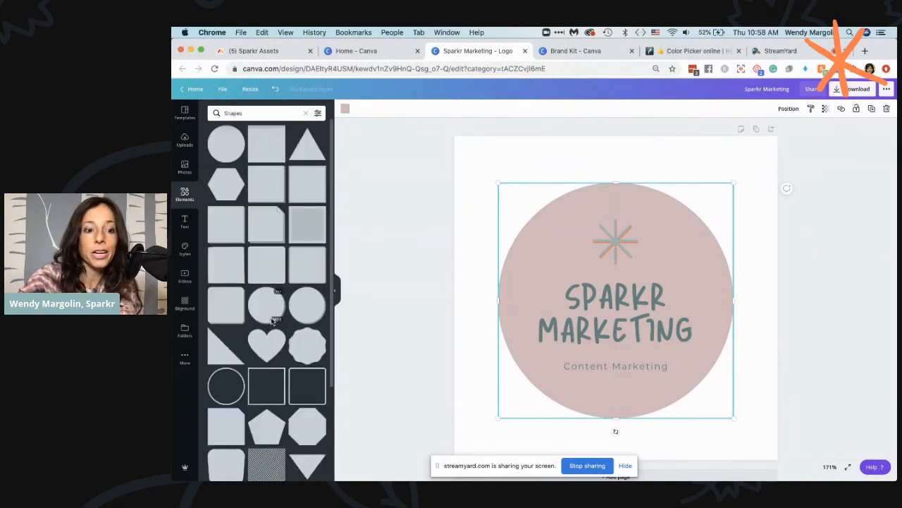
pyautogui.click(232, 387)
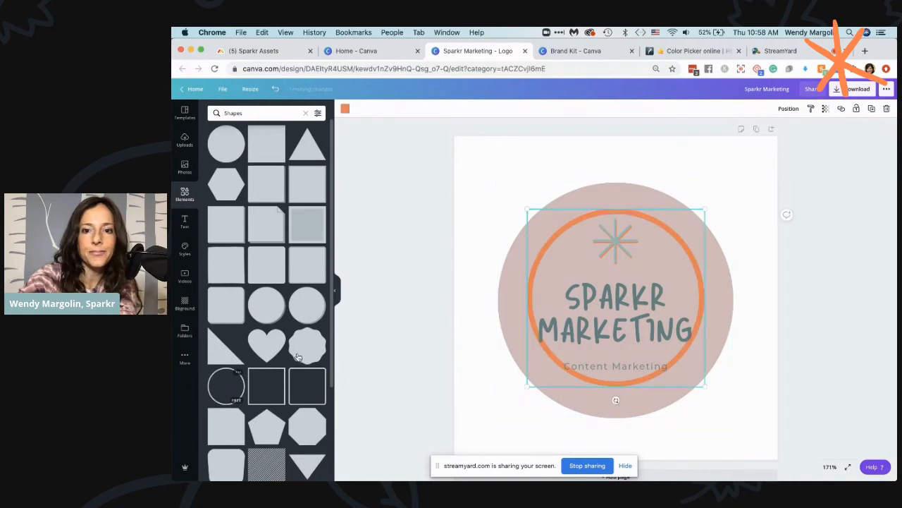
pyautogui.click(639, 189)
pyautogui.press('Delete')
# Recolour the circle outline with the Sparkr palette's dusty pink
pyautogui.click(651, 221)
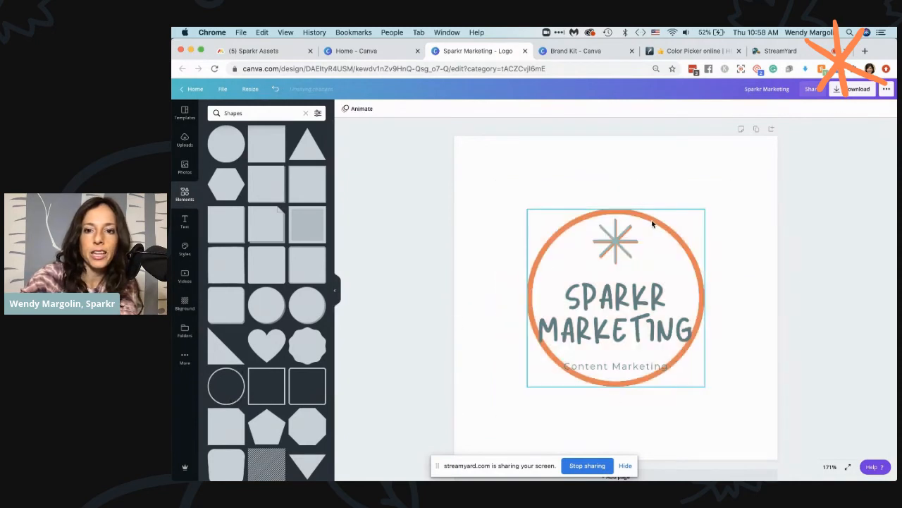
pyautogui.click(345, 108)
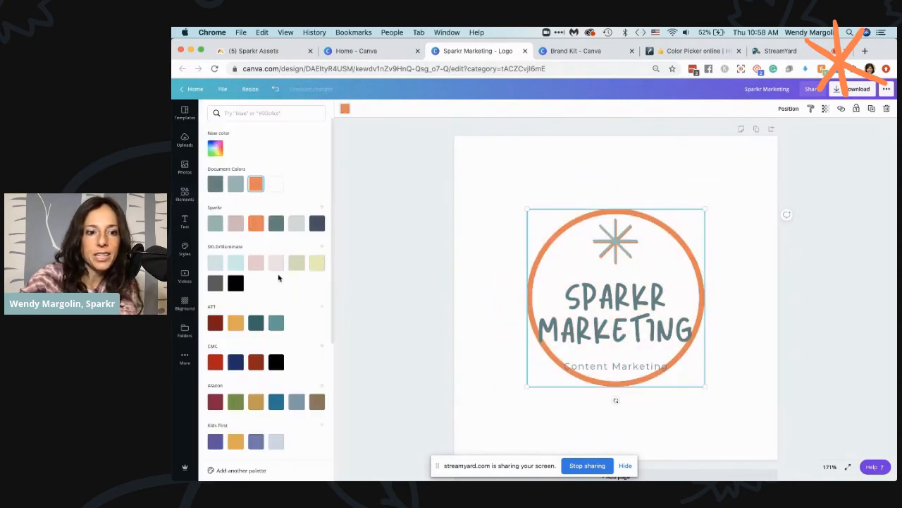
pyautogui.click(236, 223)
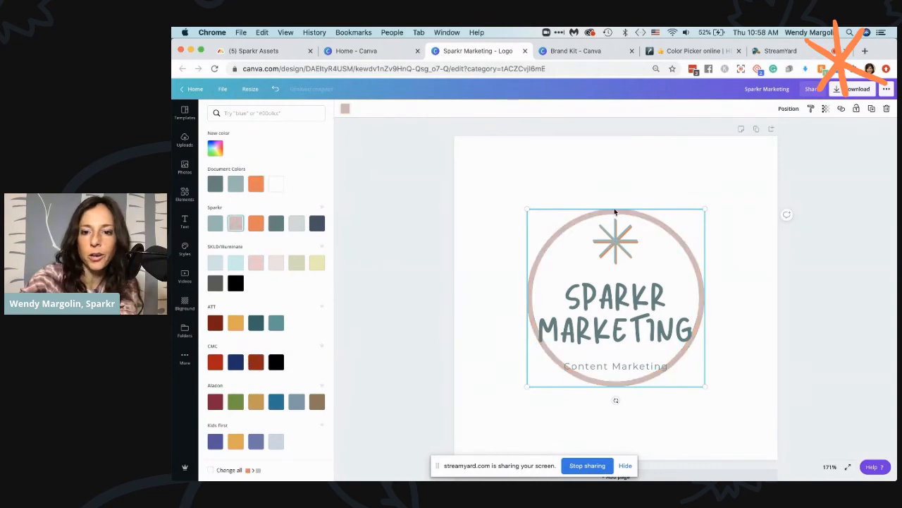
# Enlarge the circle outline and centre it around the spark icon, title and subtitle
pyautogui.moveTo(702, 208); pyautogui.dragTo(739, 176)
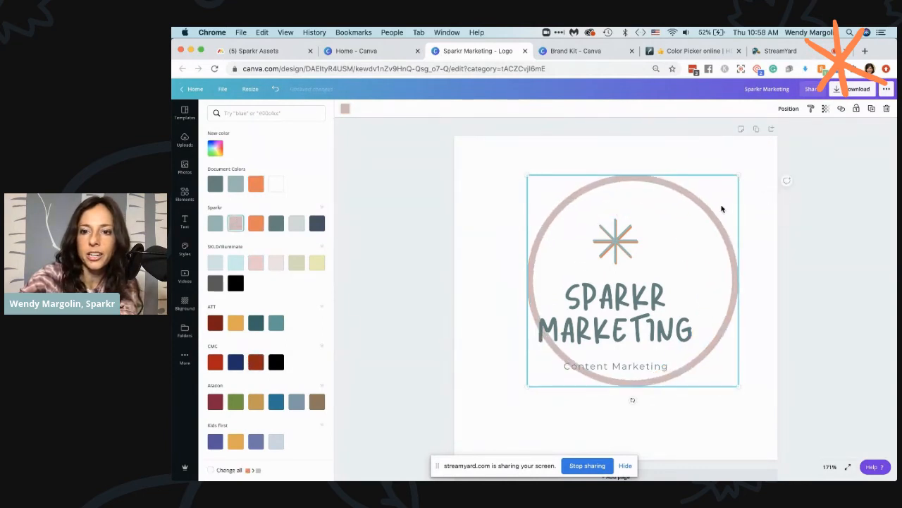
pyautogui.moveTo(716, 220); pyautogui.dragTo(699, 245)
pyautogui.click(794, 233)
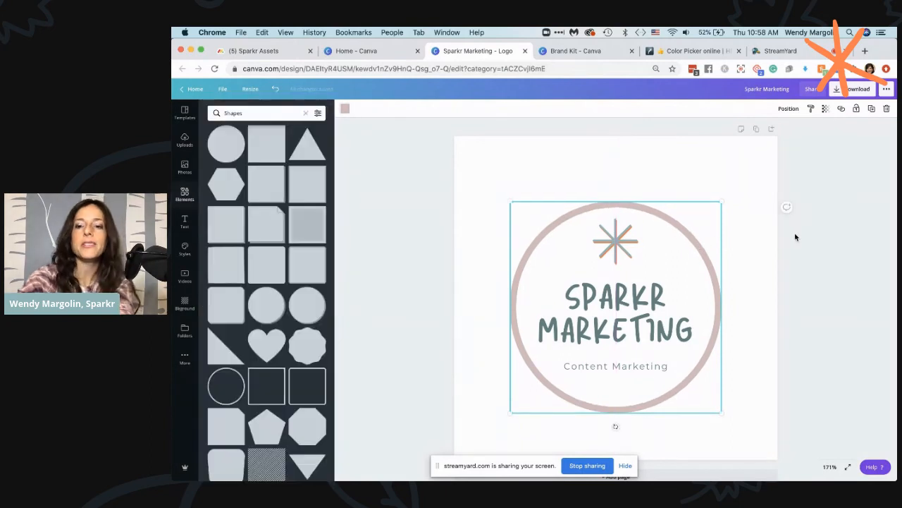
pyautogui.click(805, 265)
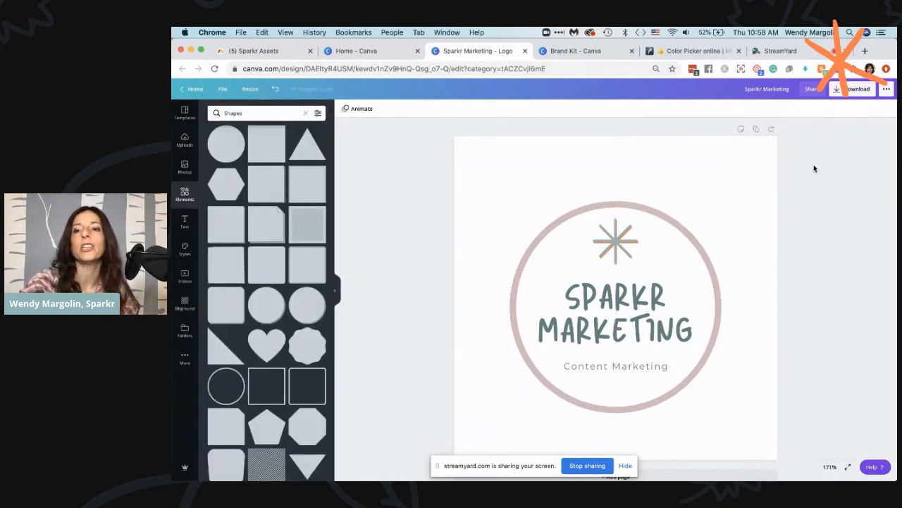
# Enable a transparent background in the PNG download options and leave them without downloading
pyautogui.click(858, 89)
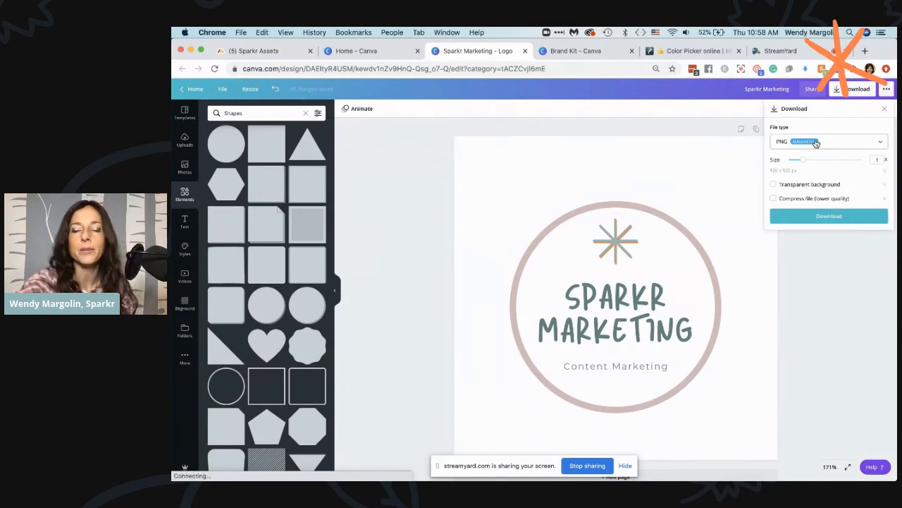
pyautogui.click(773, 184)
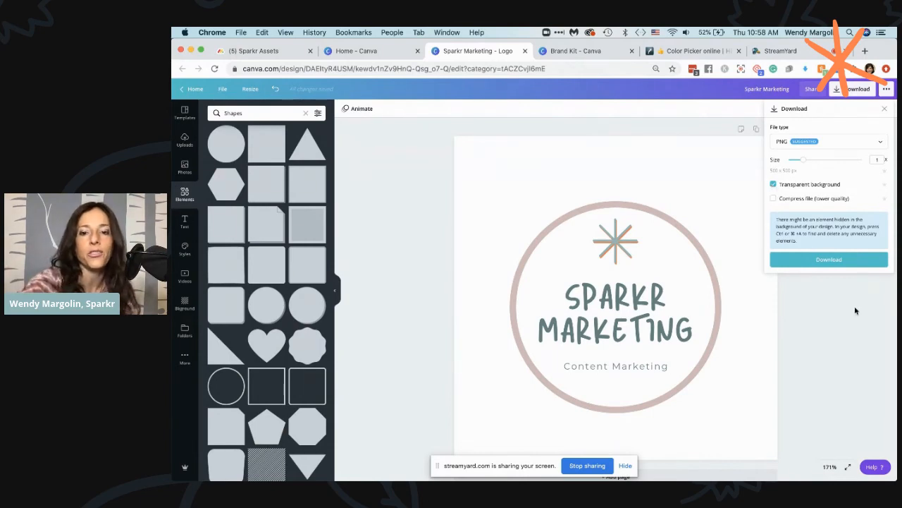
pyautogui.click(689, 182)
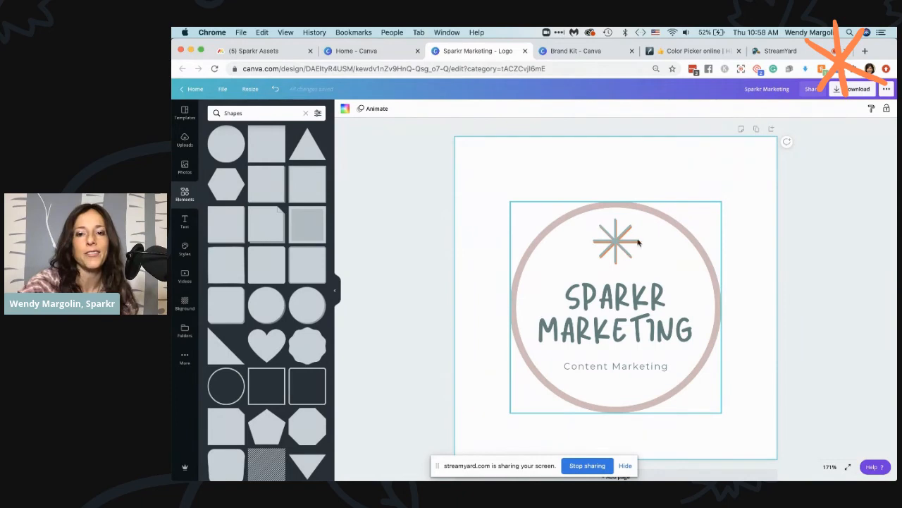
# Duplicate the logo page and delete the "Sparkr Marketing" title and "Content Marketing" subtitle from the copy
pyautogui.click(755, 129)
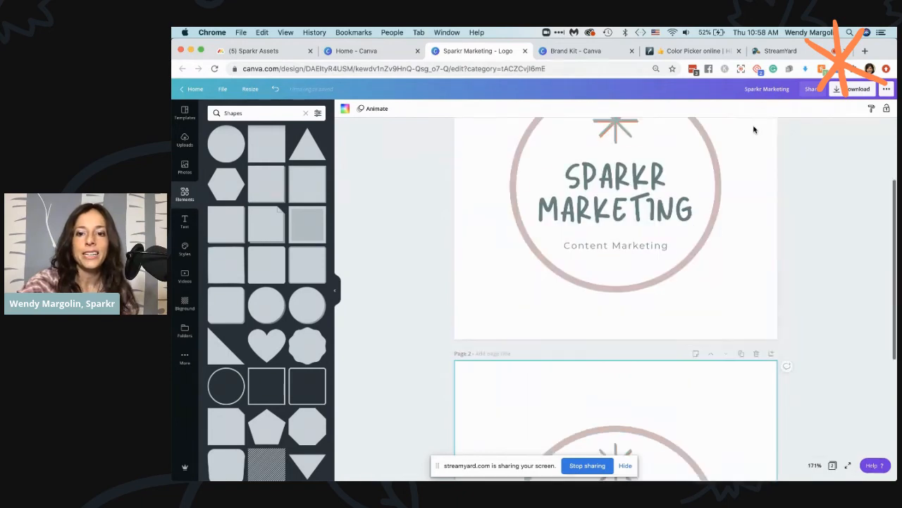
pyautogui.click(647, 285)
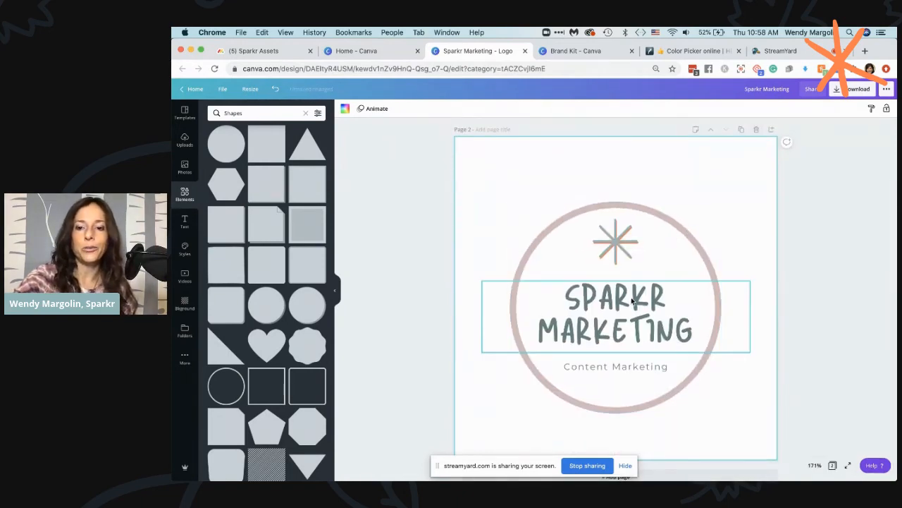
pyautogui.press('Delete')
pyautogui.click(632, 376)
pyautogui.click(634, 366)
pyautogui.press('Delete')
# Enlarge both layers of the spark icon on page 2 to fill the circle outline and centre the outline around them
pyautogui.click(642, 281)
pyautogui.moveTo(644, 269); pyautogui.dragTo(641, 261)
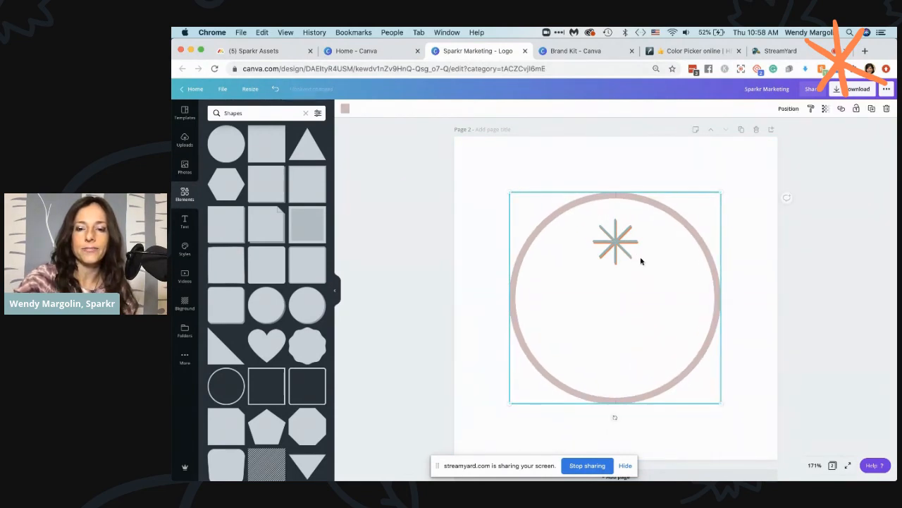
pyautogui.moveTo(605, 160); pyautogui.dragTo(642, 243)
pyautogui.click(652, 143)
pyautogui.click(636, 225)
pyautogui.moveTo(611, 174); pyautogui.dragTo(673, 218)
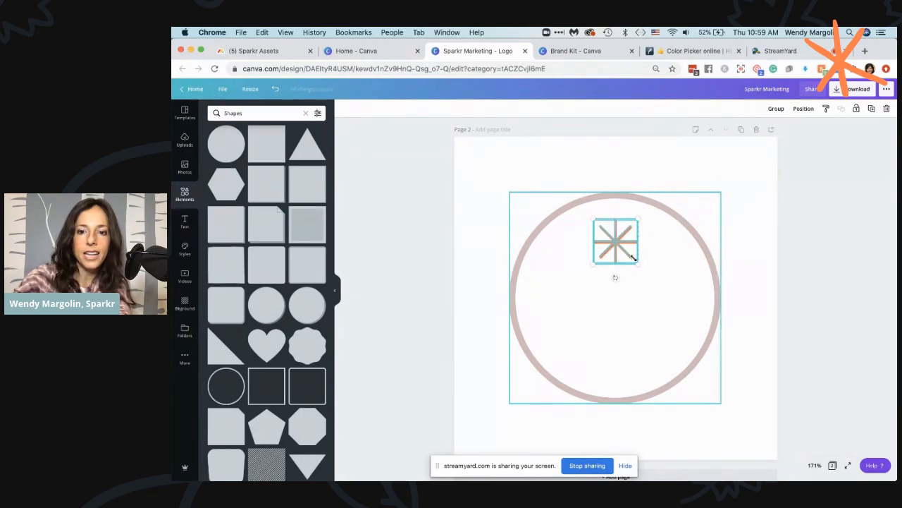
pyautogui.moveTo(653, 280); pyautogui.dragTo(701, 326)
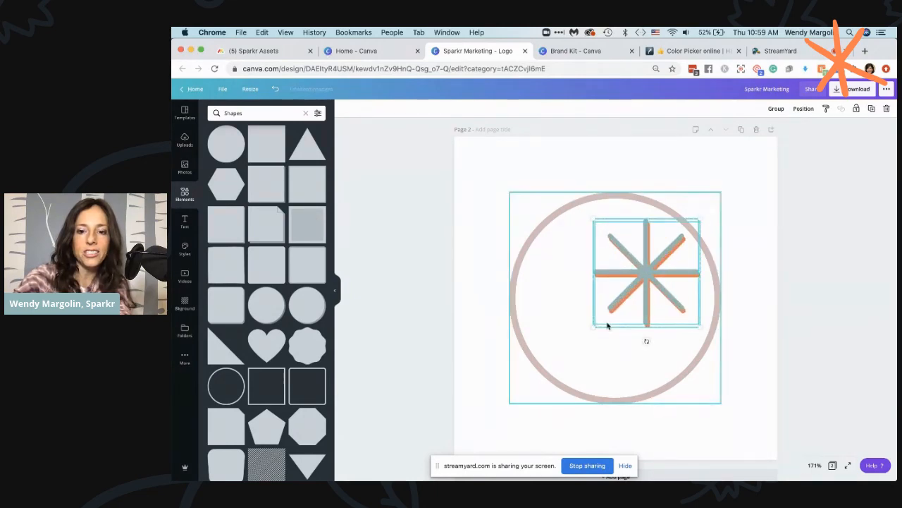
pyautogui.moveTo(593, 326); pyautogui.dragTo(528, 375)
pyautogui.moveTo(620, 300); pyautogui.dragTo(625, 299)
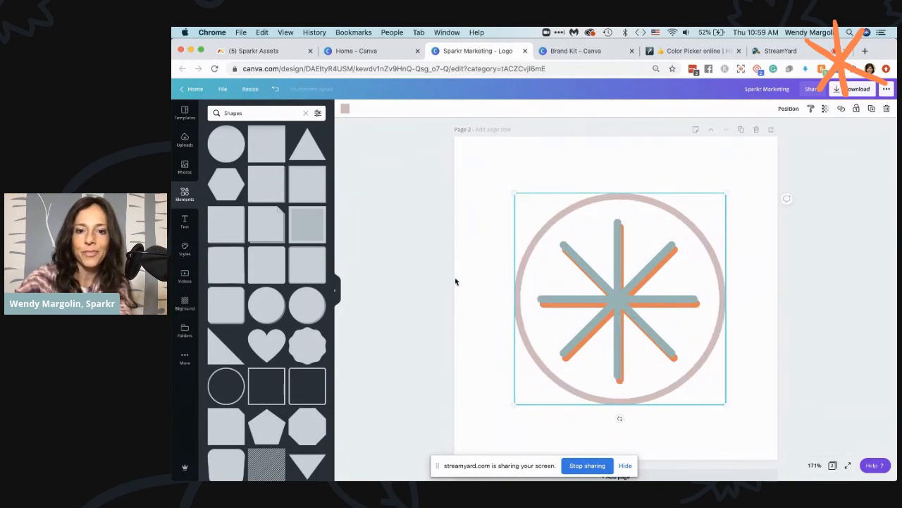
pyautogui.click(437, 282)
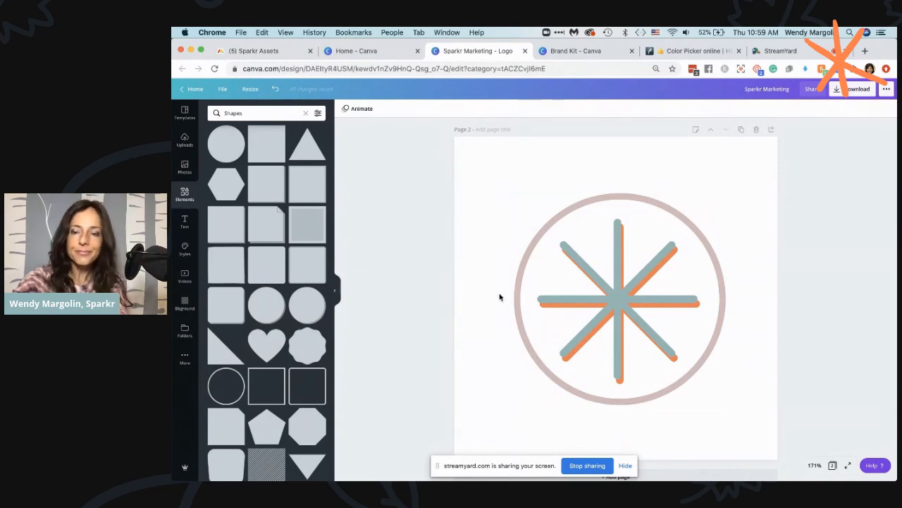